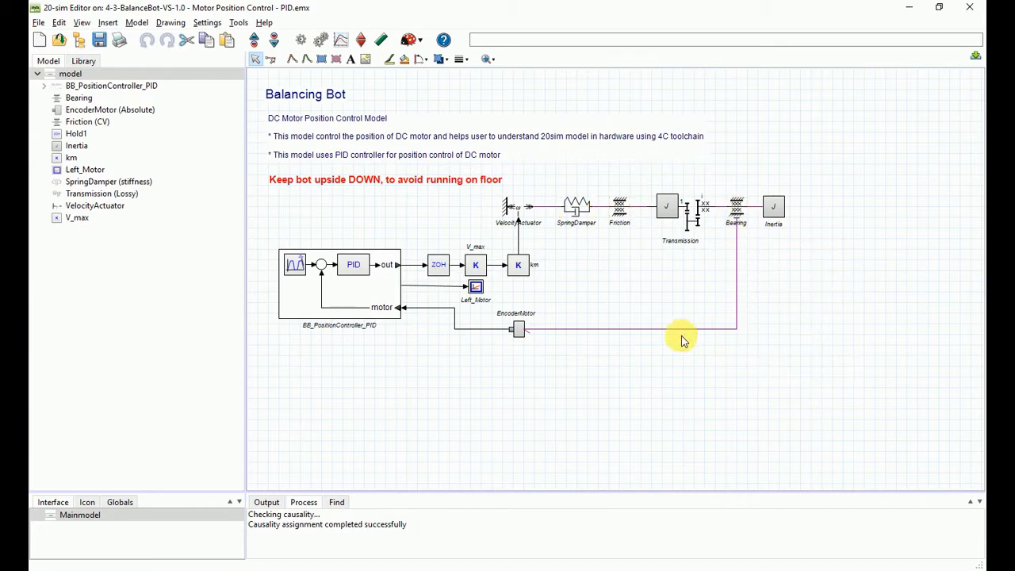
Examine the EncoderMotor, BB_PositionController_PID, VelocityActuator and SpringDamper blocks in the motor position control model.
click(516, 333)
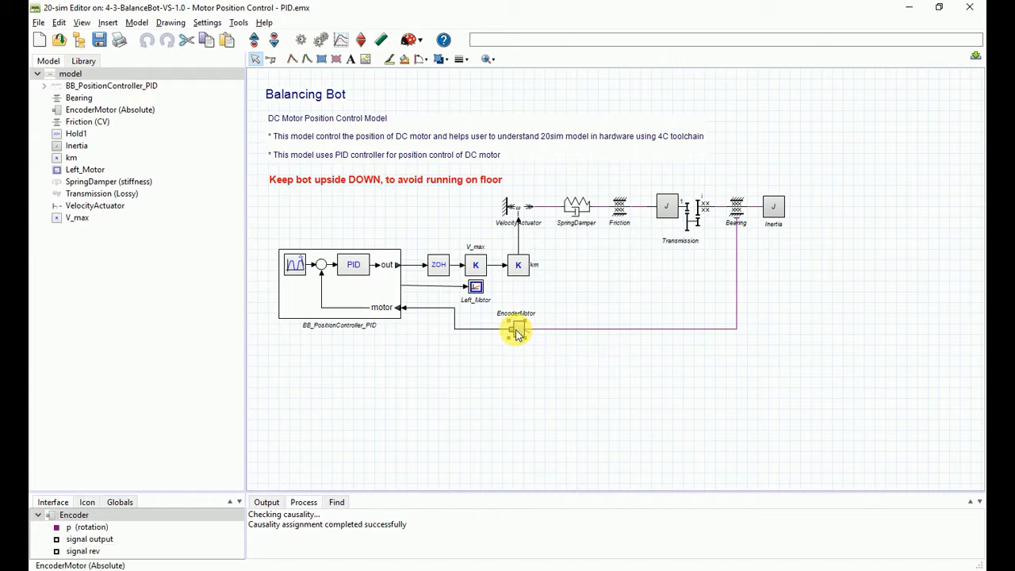
click(386, 303)
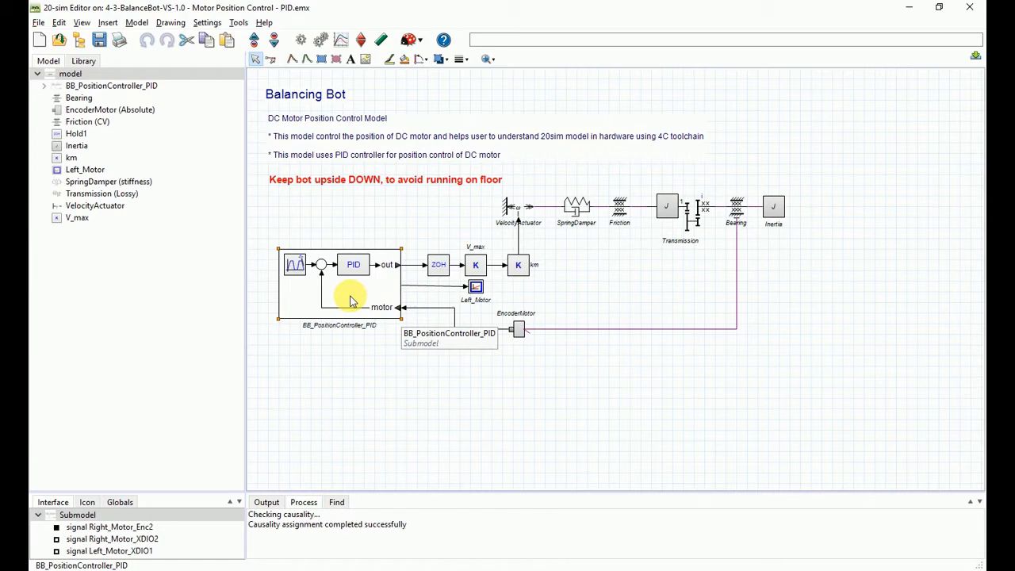
click(520, 209)
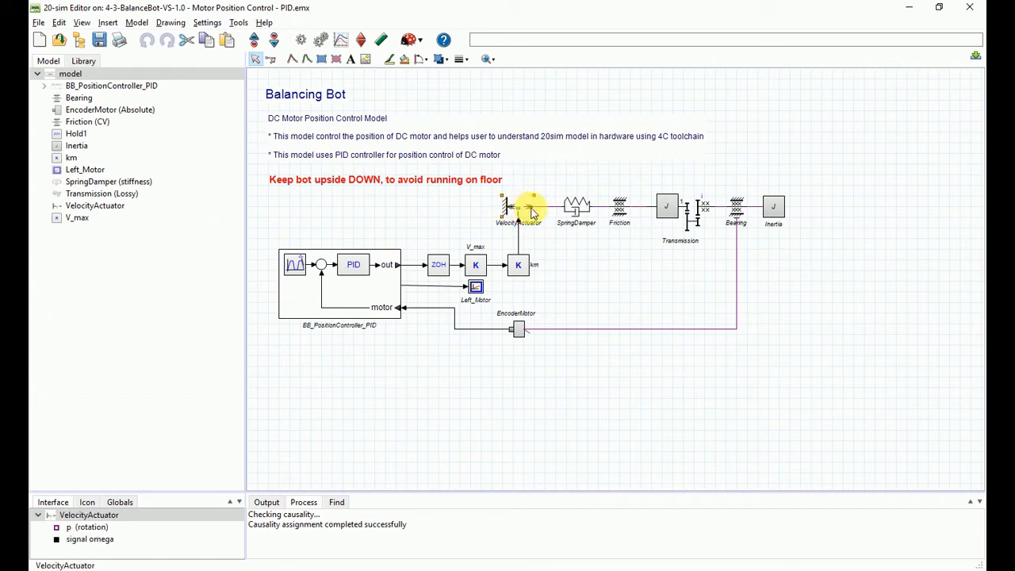
click(578, 213)
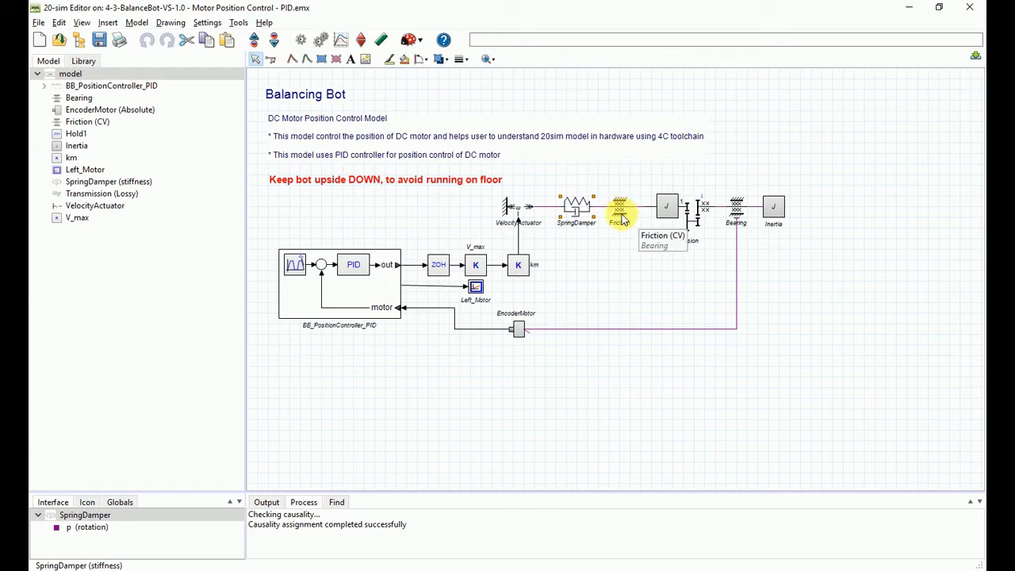
Inspect the Transmission block's parameters and equations, and return to the main model diagram.
click(676, 214)
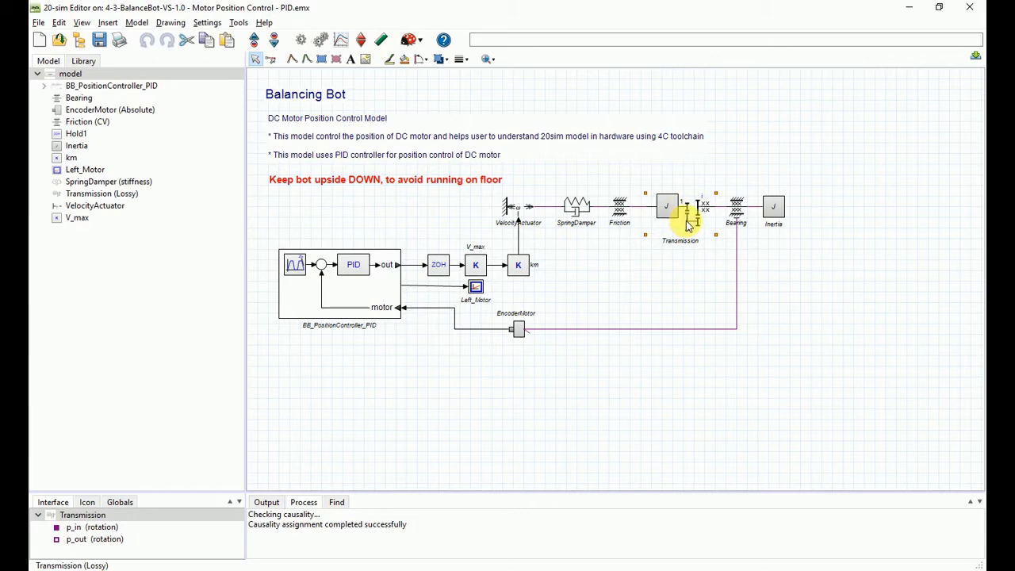
double_click(691, 220)
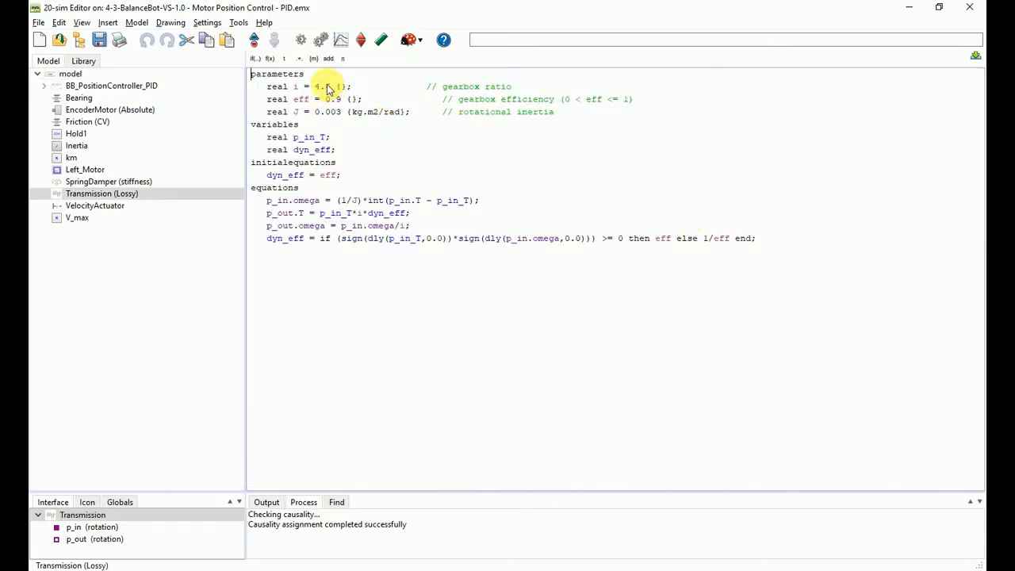
click(254, 41)
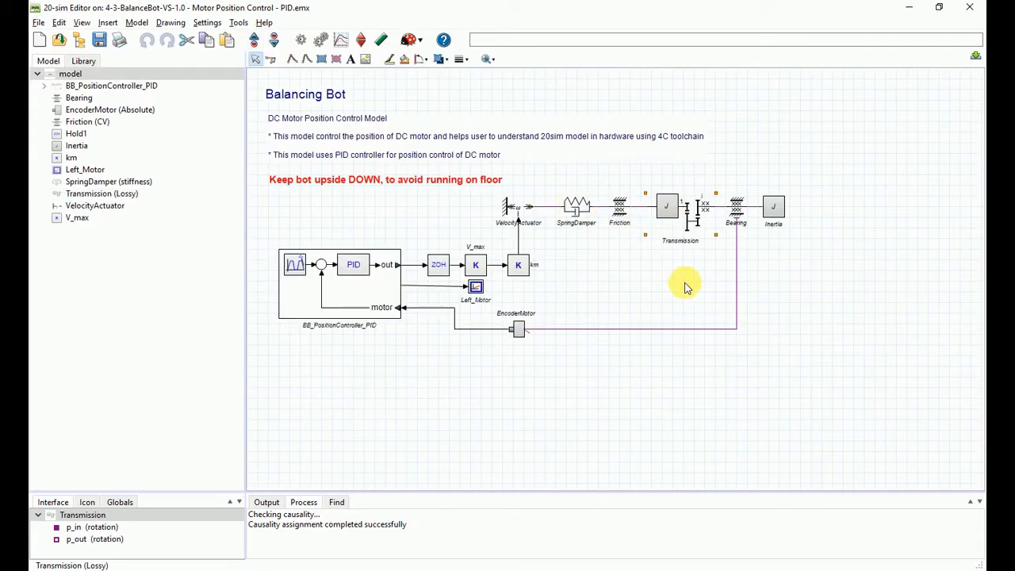
Trace the main model from the bearing and inertia through the km gain and VelocityActuator to the EncoderMotor's feedback signal.
click(737, 219)
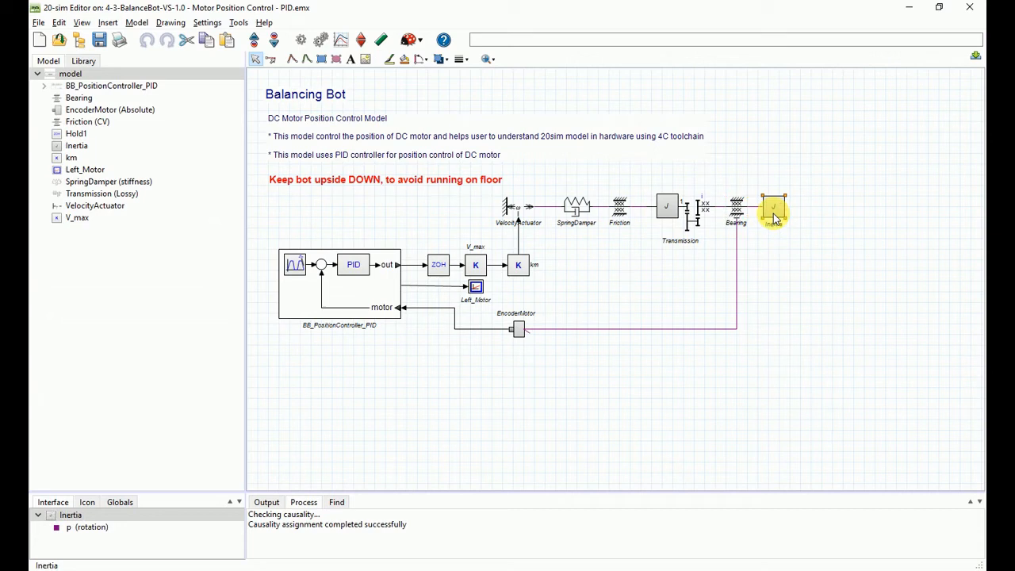
click(523, 270)
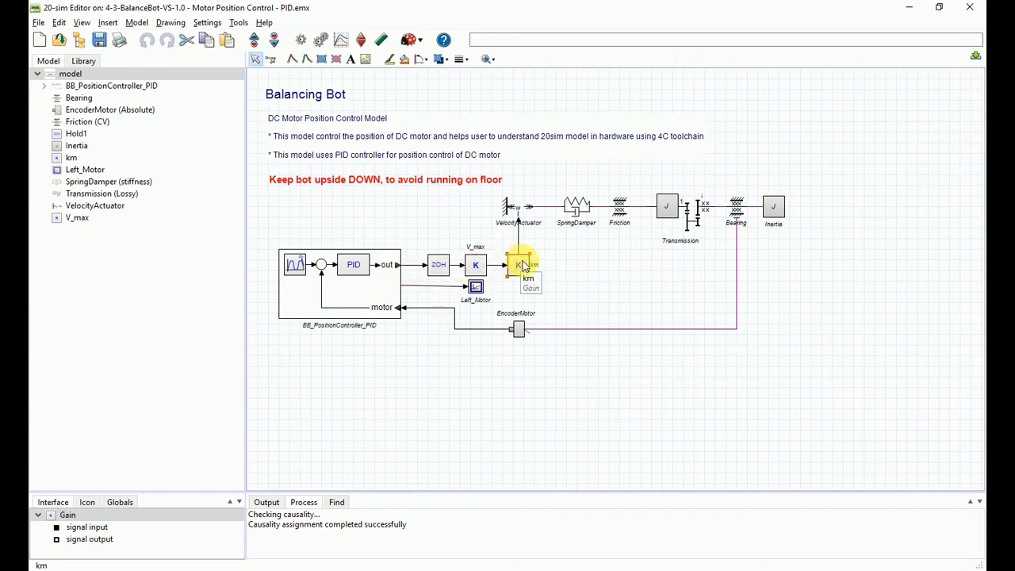
click(516, 211)
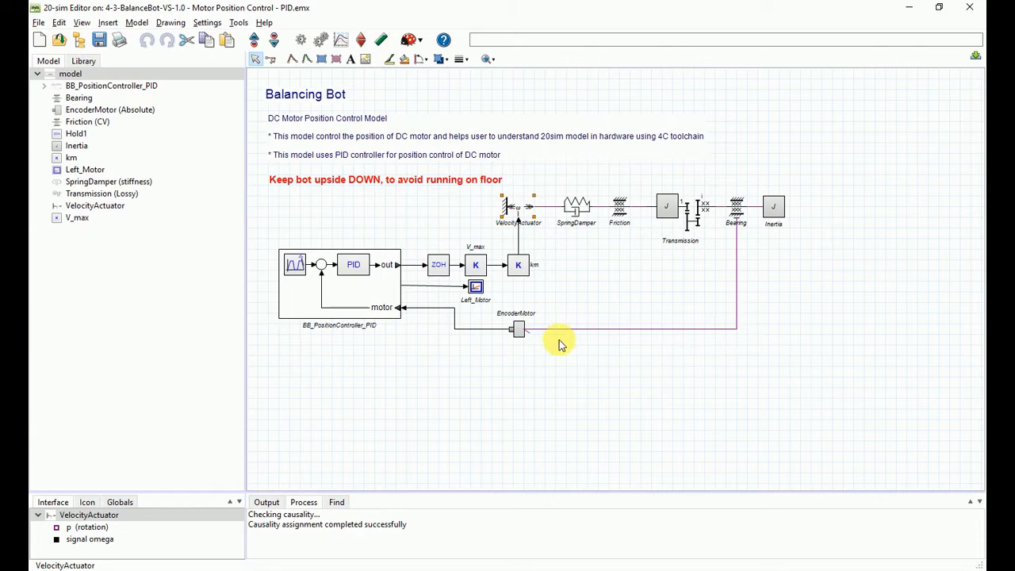
click(517, 329)
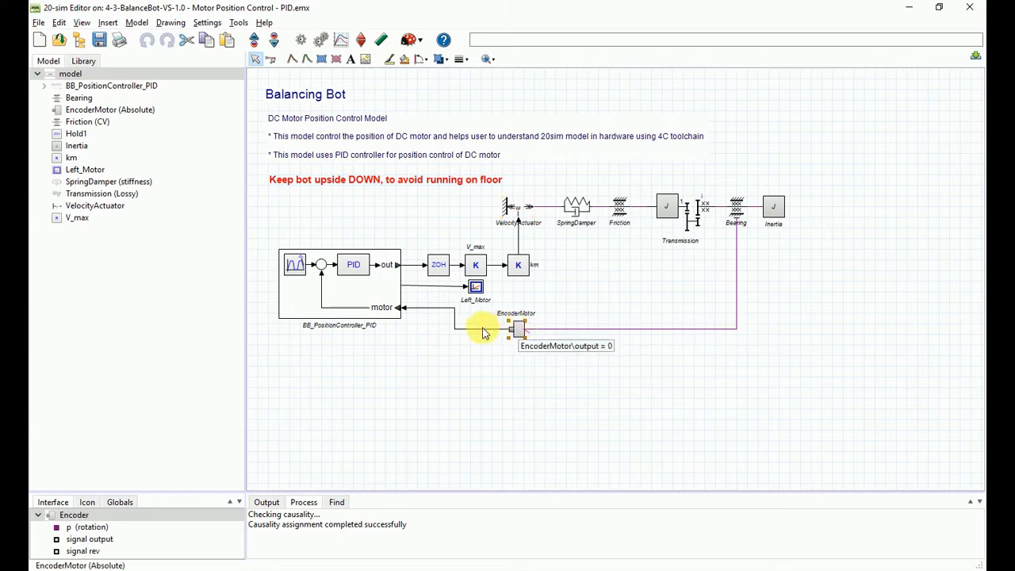
click(484, 330)
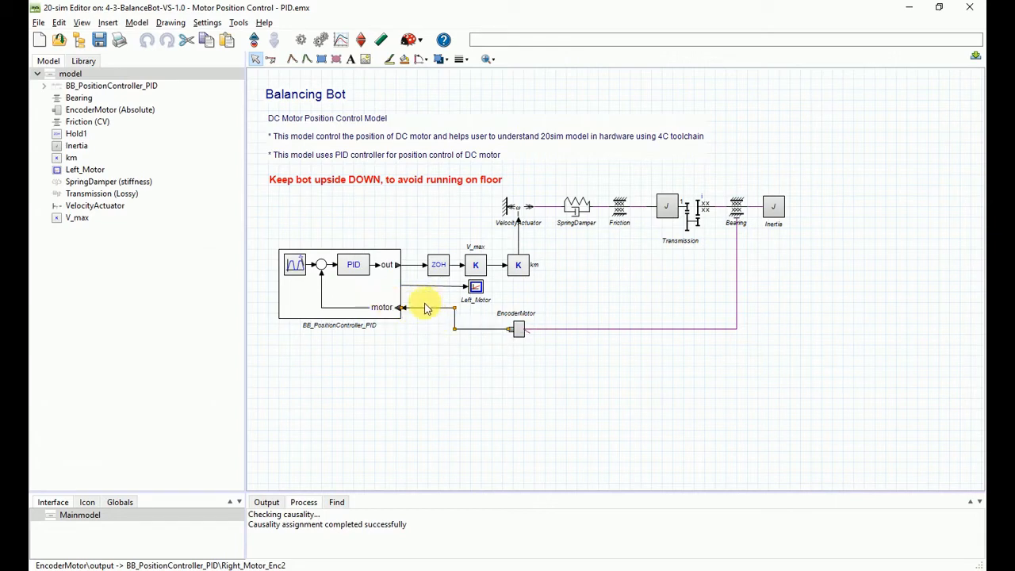
Open the BB_PositionController_PID submodel and inspect the EncToRevMotor block's counts parameter and equation on the Right_Motor_Enc2 input path.
click(365, 293)
double_click(366, 293)
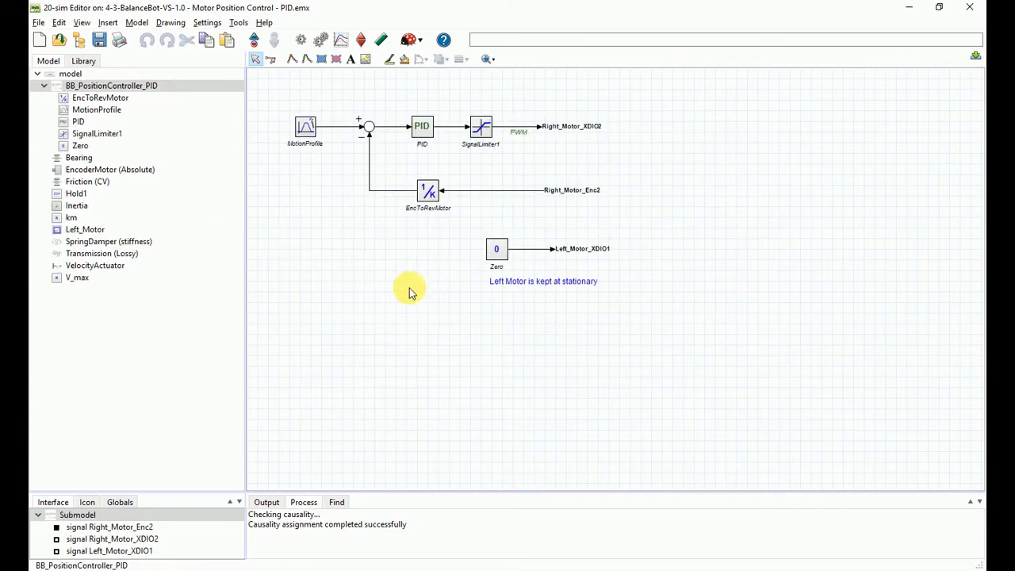
click(567, 194)
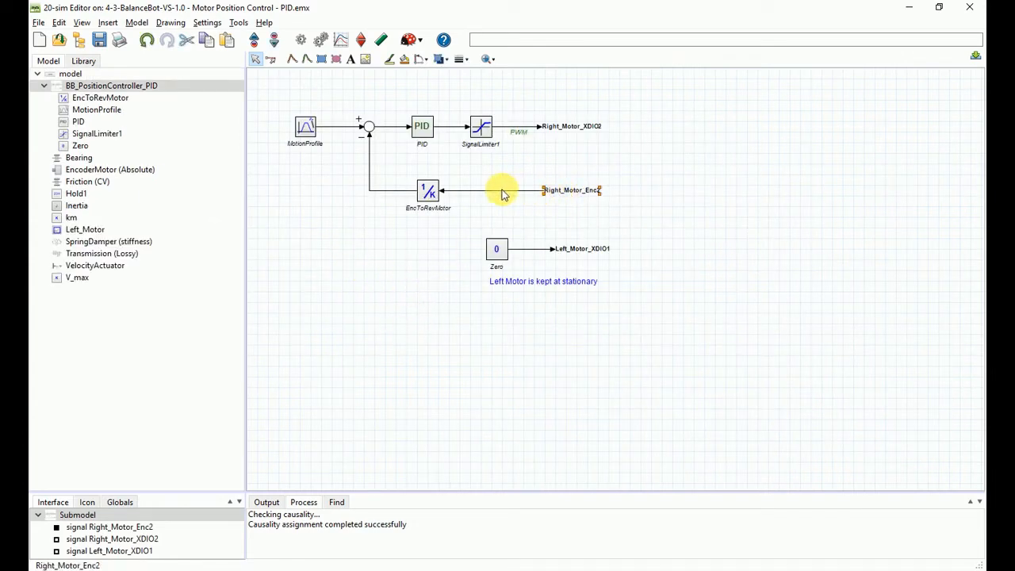
click(433, 200)
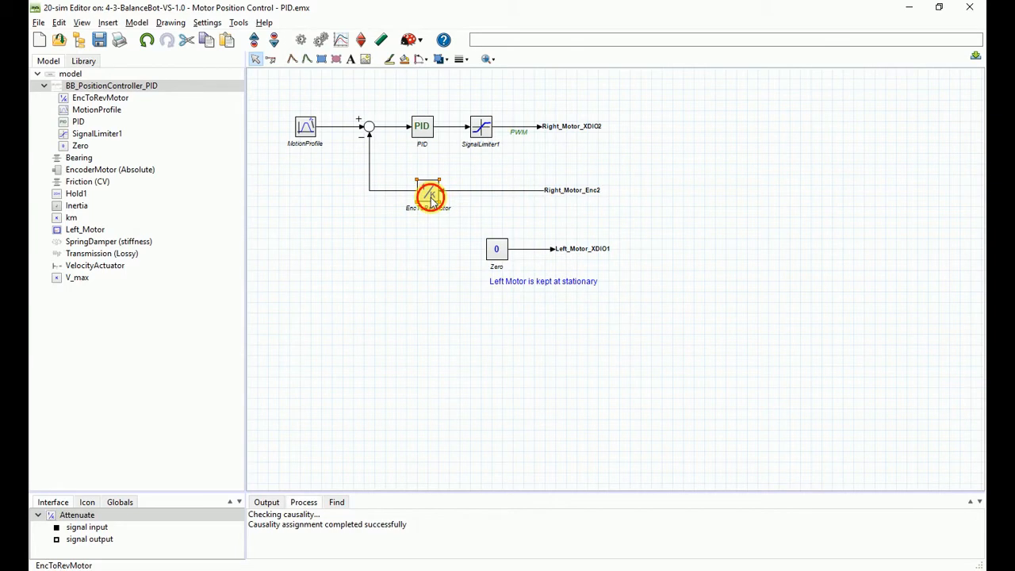
double_click(431, 197)
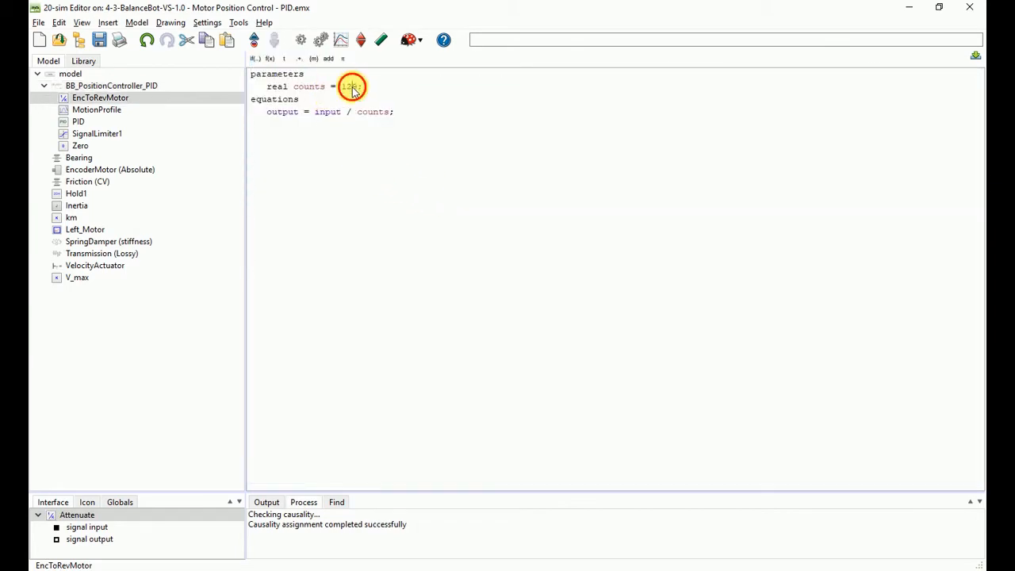
click(253, 39)
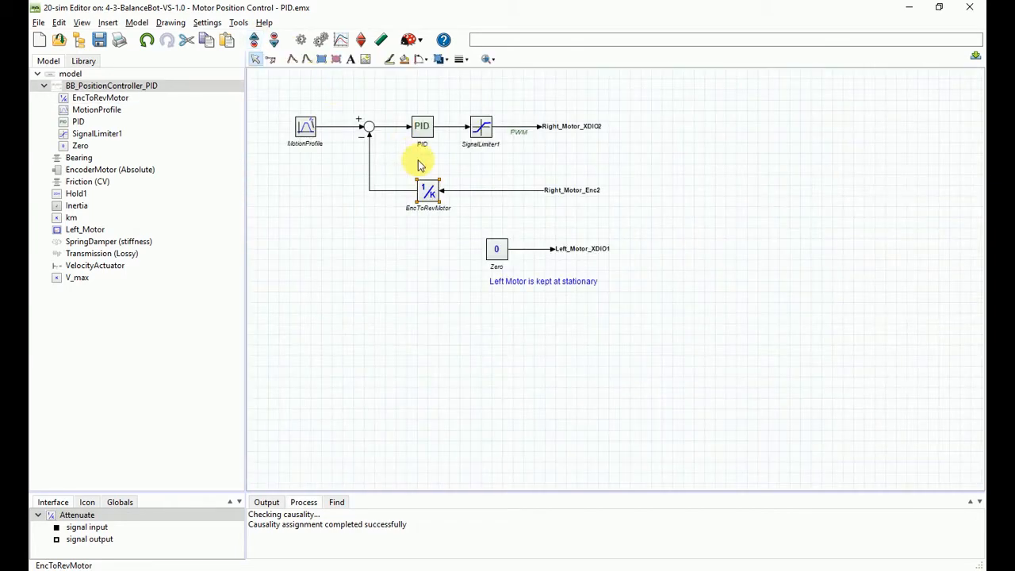
Examine the controller's signal path through the PlusMinus, MotionProfile, PID and SignalLimiter1 blocks, including the right and left motor outputs.
click(369, 130)
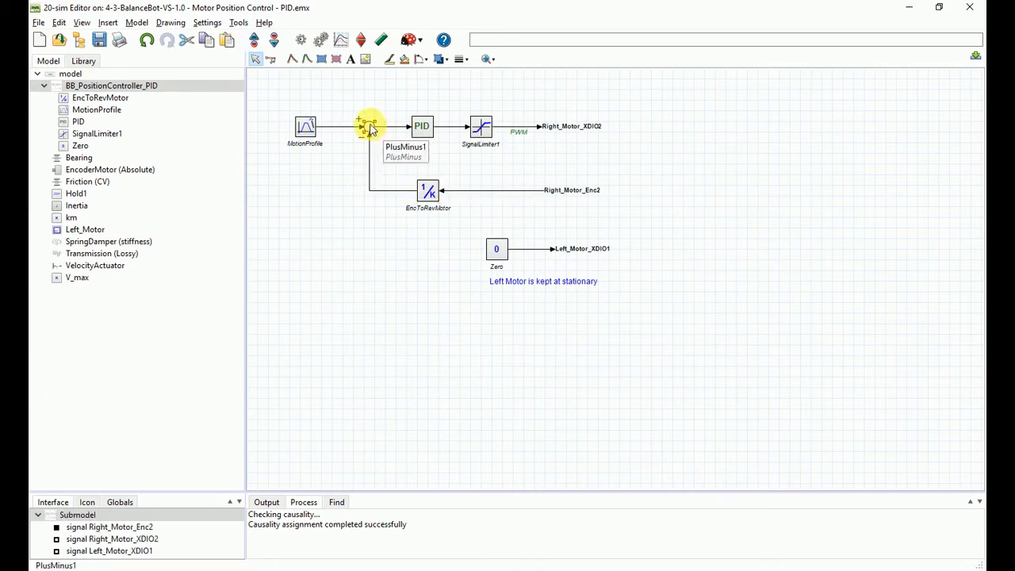
click(311, 136)
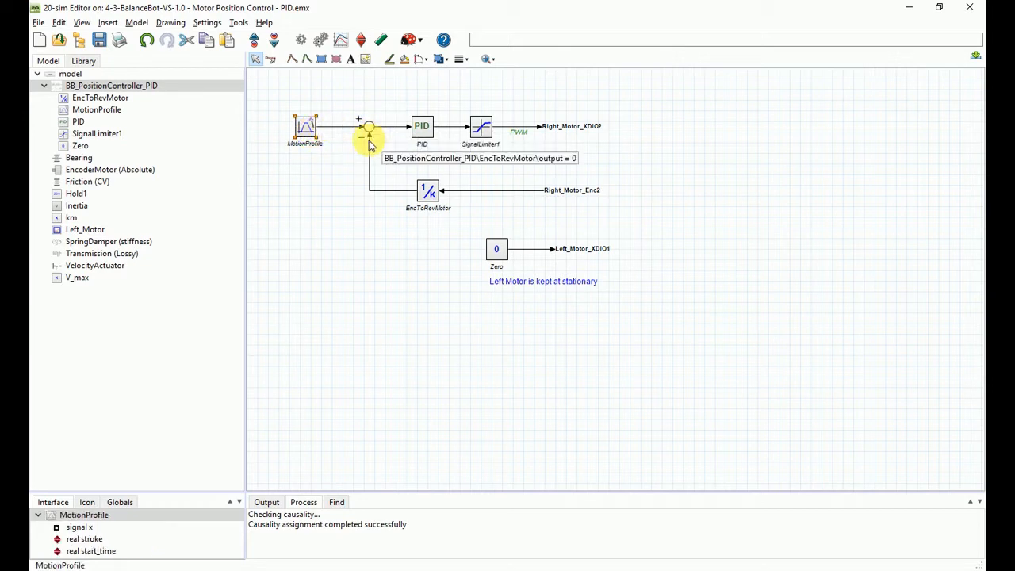
click(370, 145)
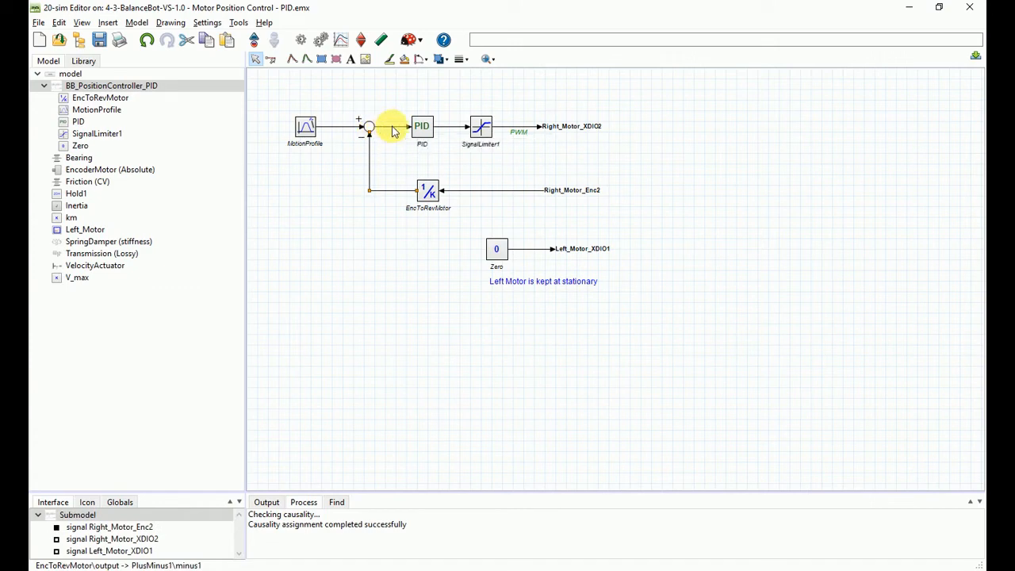
click(393, 128)
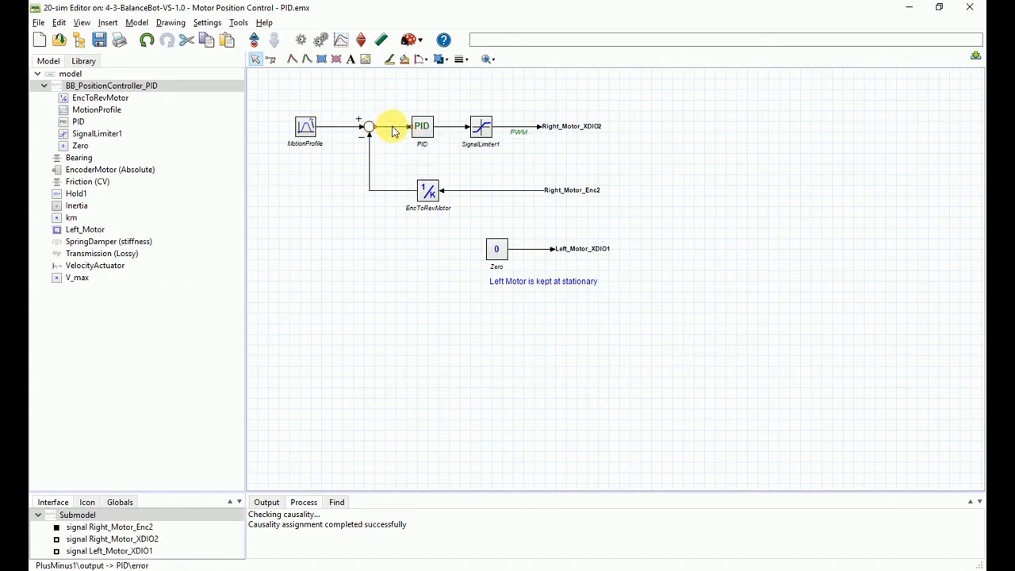
click(423, 128)
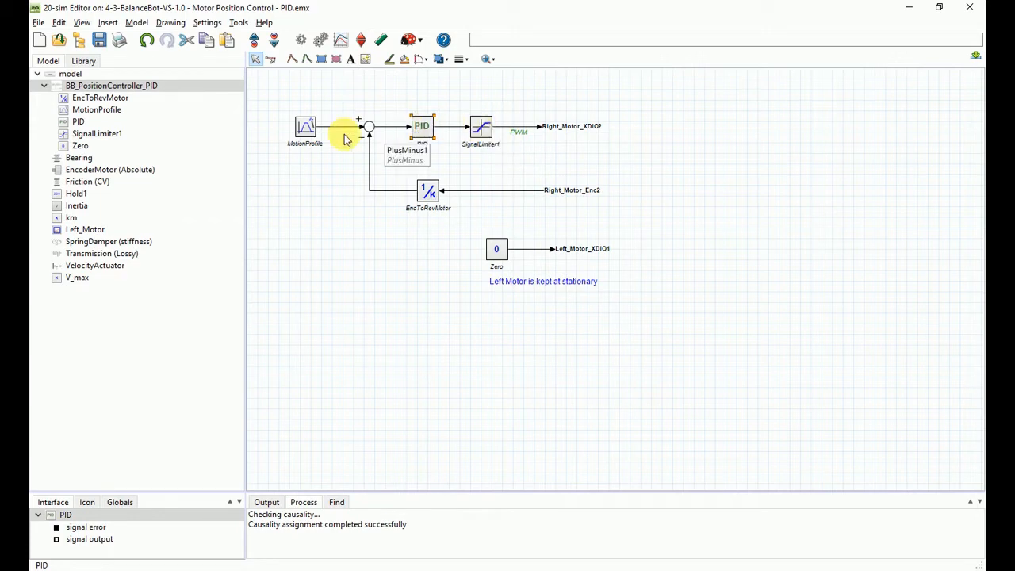
click(307, 139)
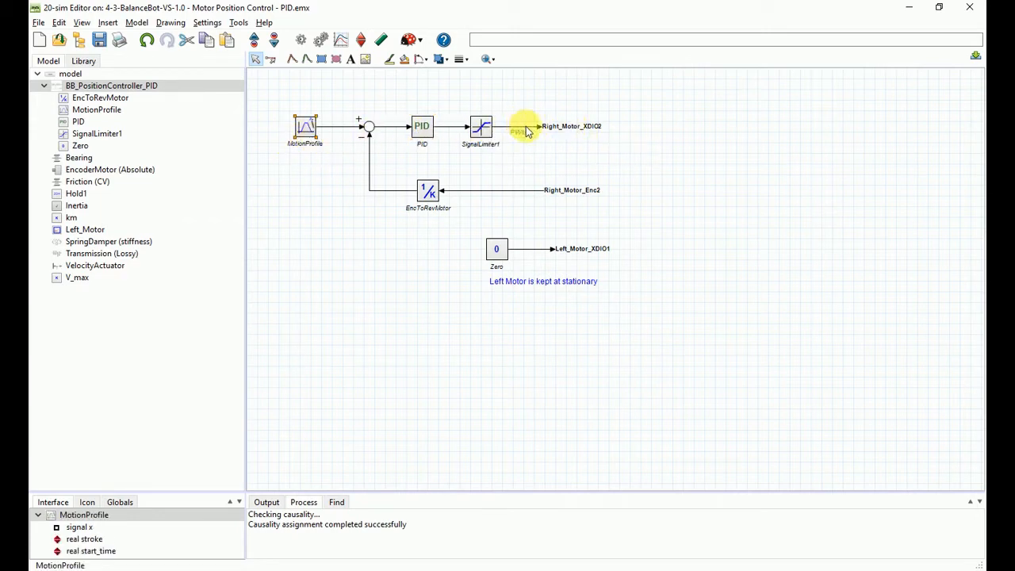
click(558, 129)
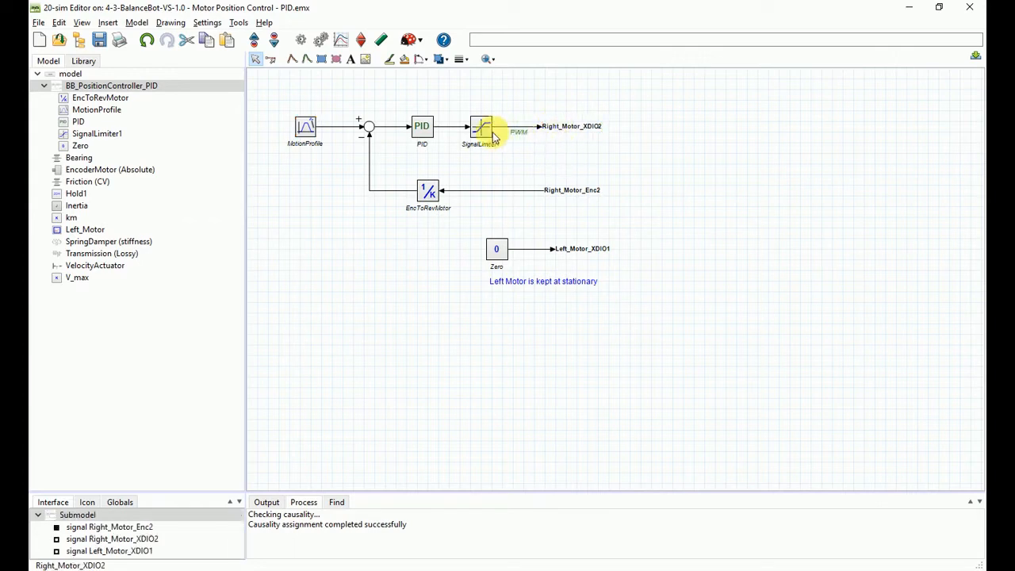
click(482, 139)
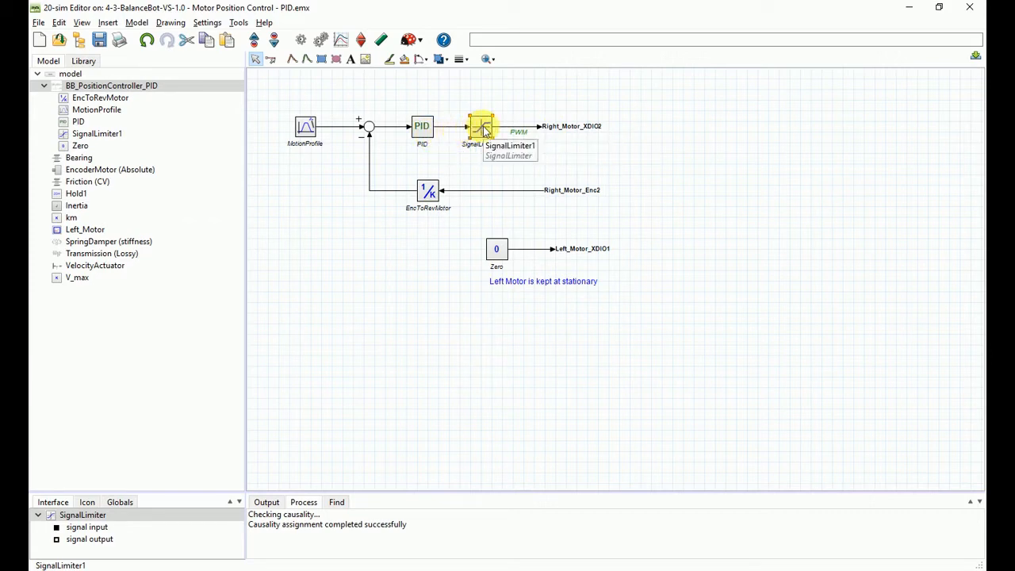
click(580, 252)
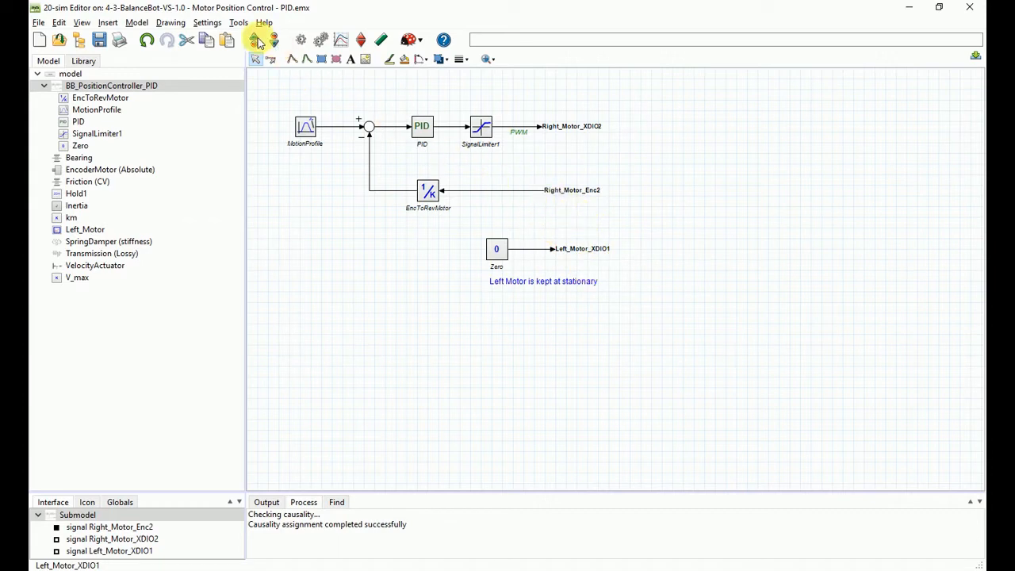
Inspect the PID block's parameters and equations, and return to the top-level model diagram.
double_click(426, 127)
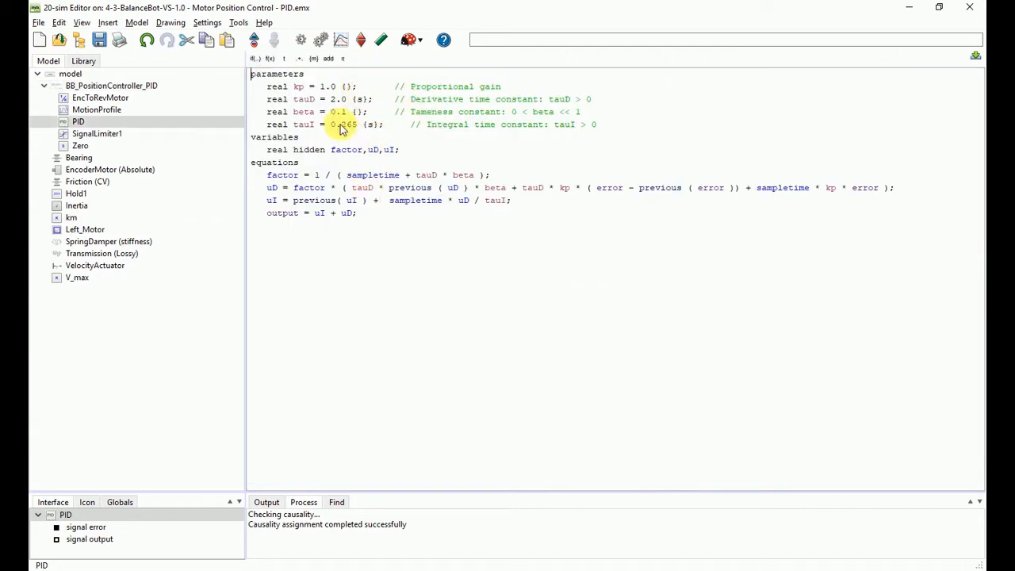
click(304, 88)
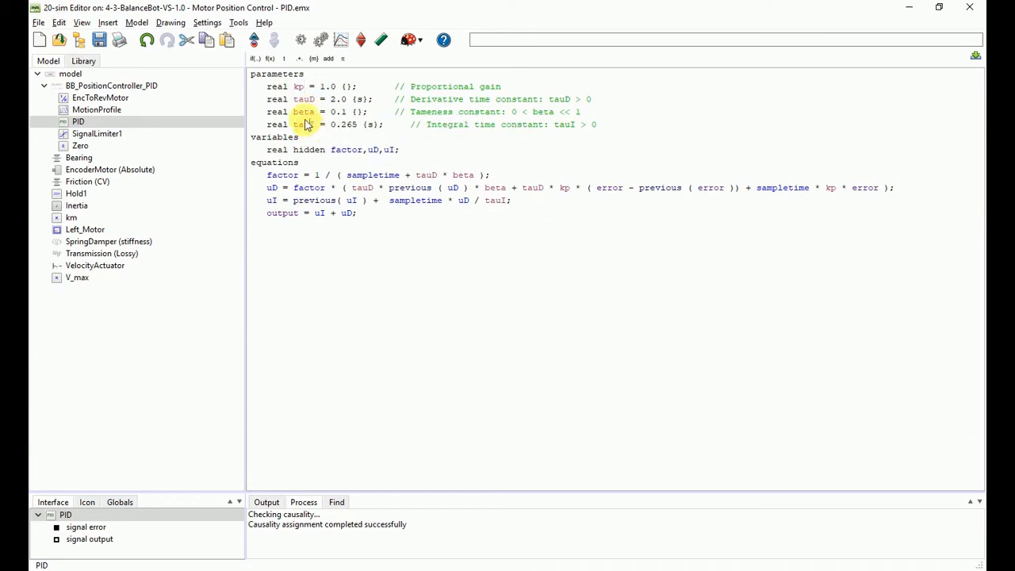
click(253, 41)
click(253, 42)
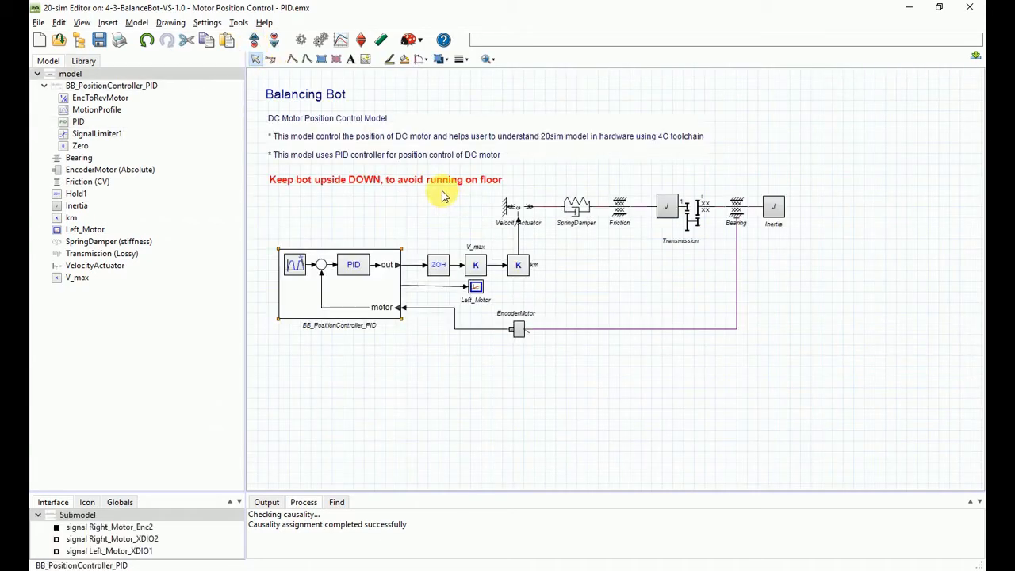
Open the simulator for the motor position control model and run the simulation.
click(340, 41)
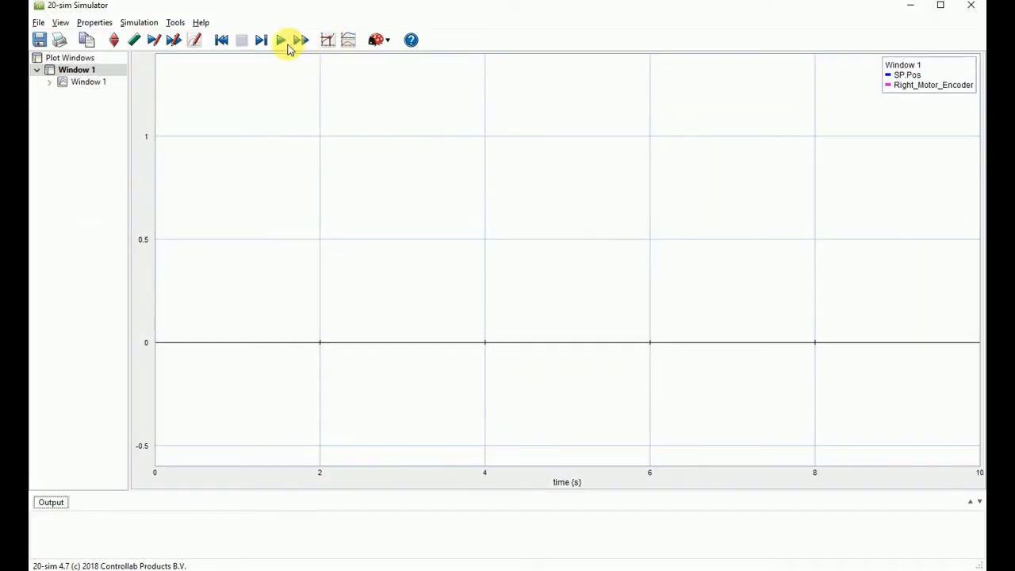
click(279, 40)
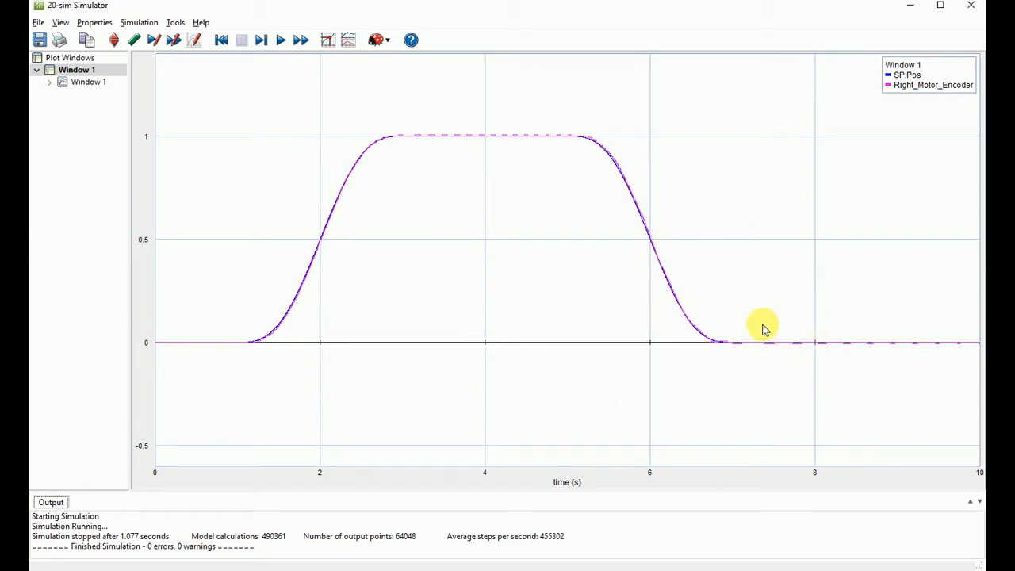
Set the proportional gain kp of the position controller's PID block to 0.1 and rerun the simulation.
click(114, 41)
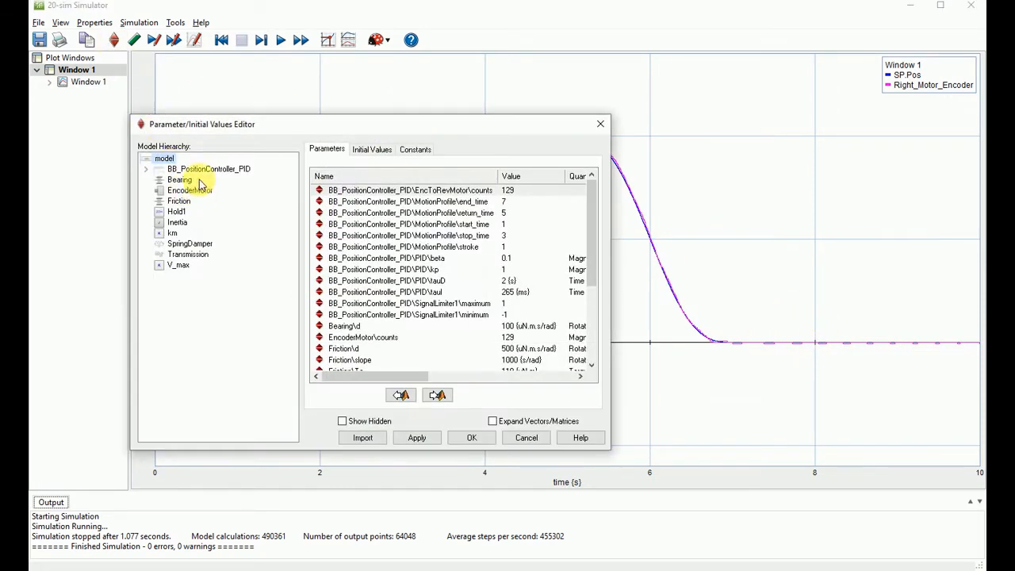
double_click(204, 169)
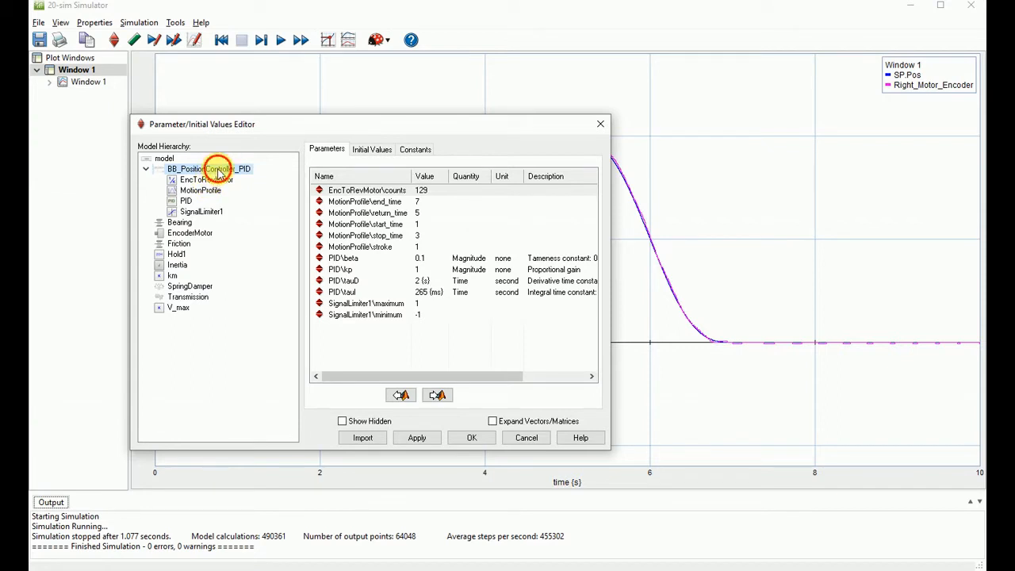
click(188, 201)
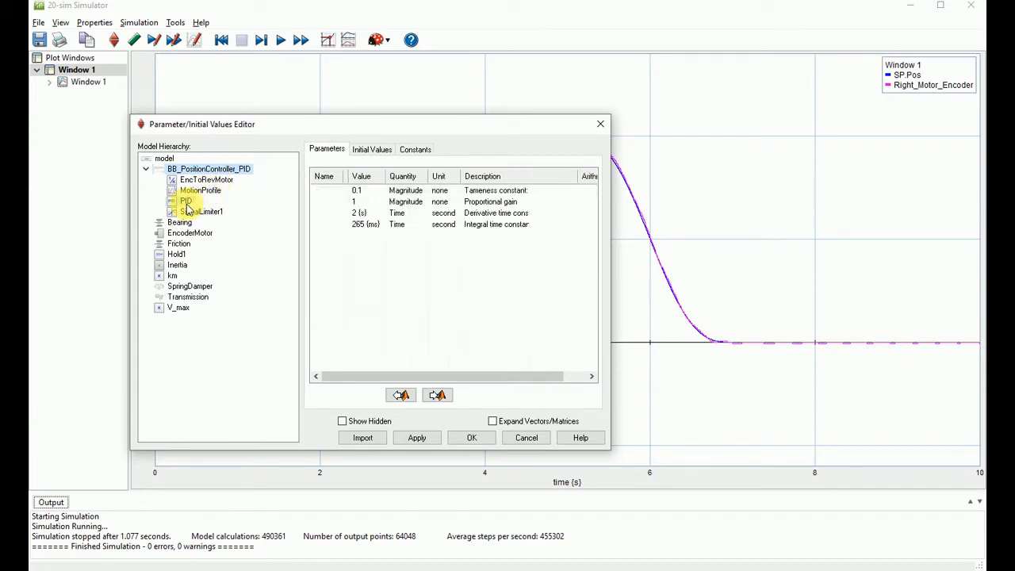
double_click(353, 201)
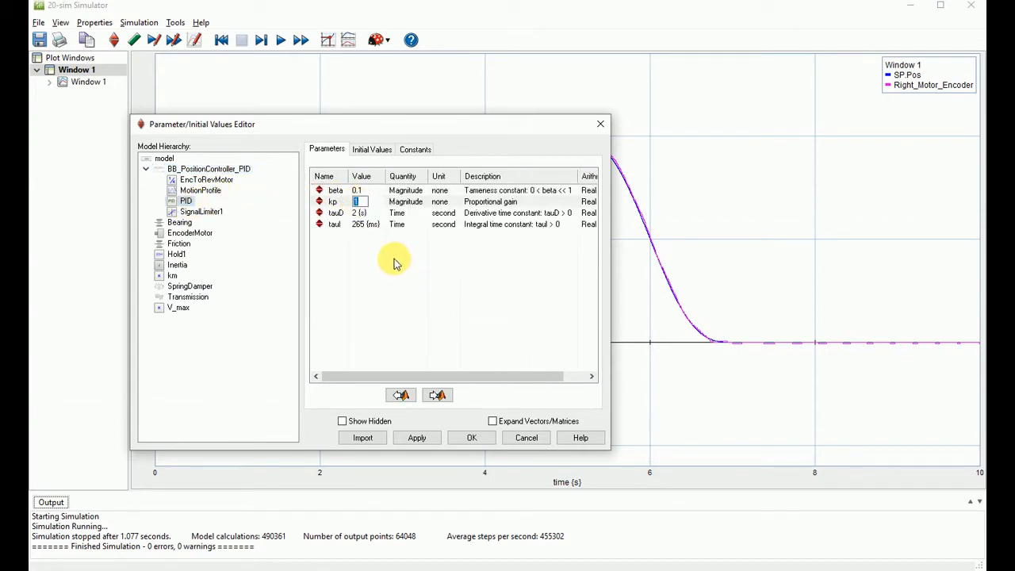
text(0)
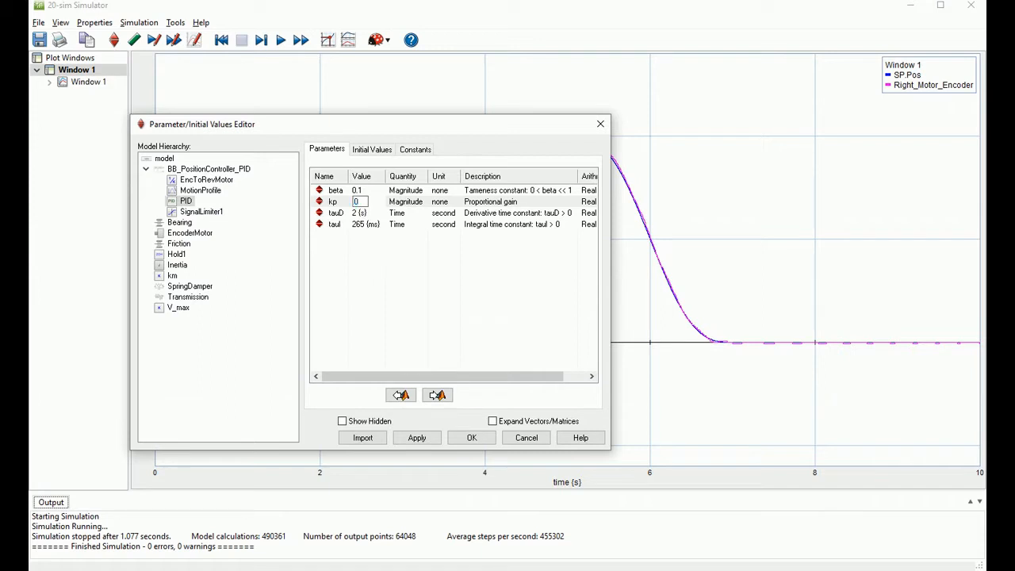
text(.1)
click(389, 312)
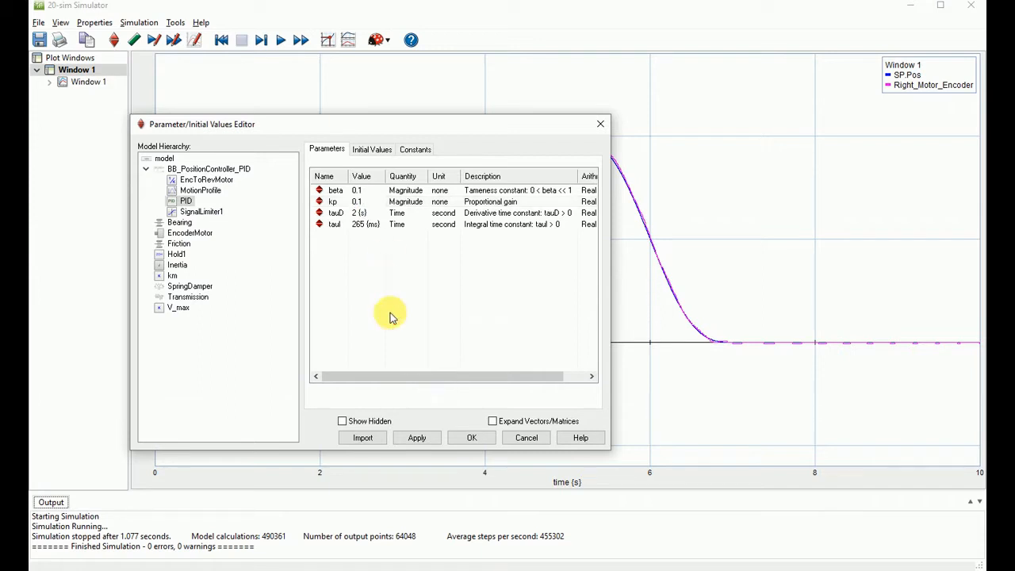
click(470, 437)
click(279, 40)
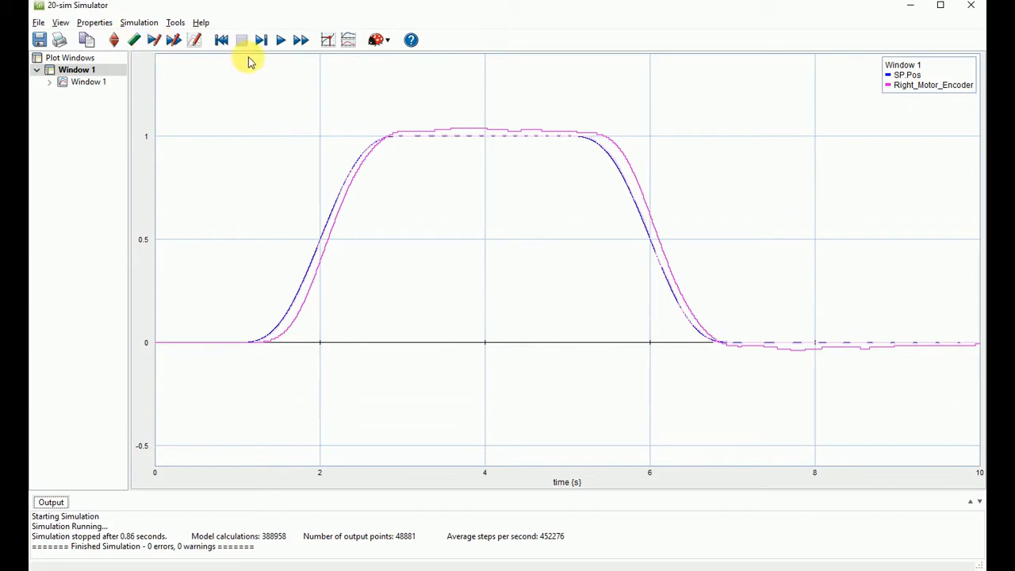
click(116, 39)
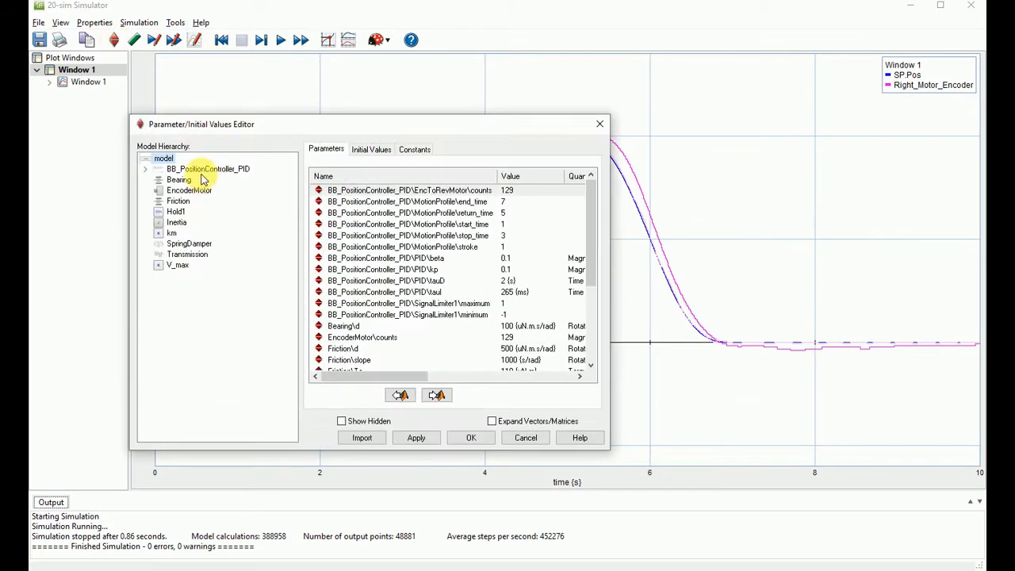
click(203, 169)
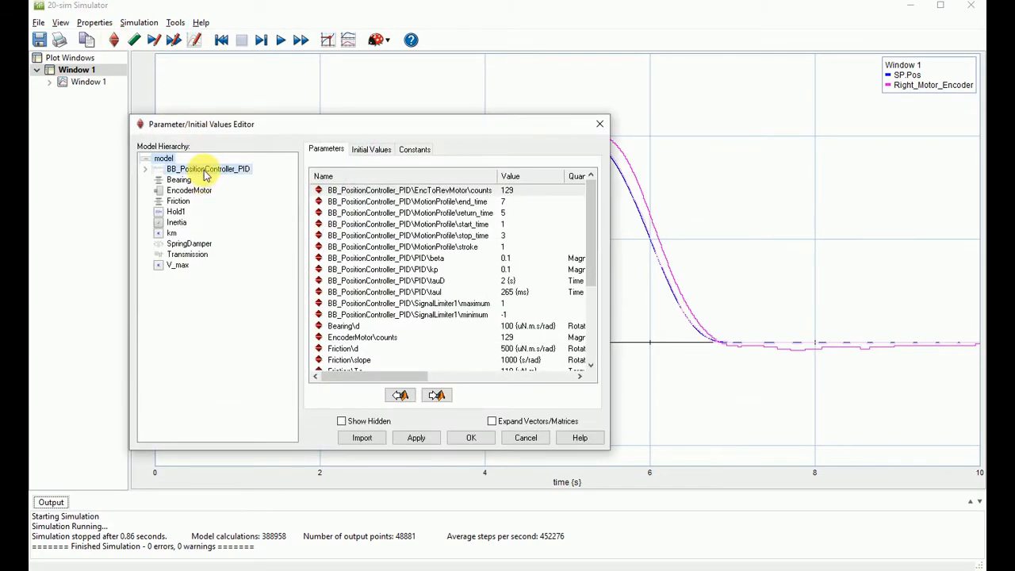
click(526, 437)
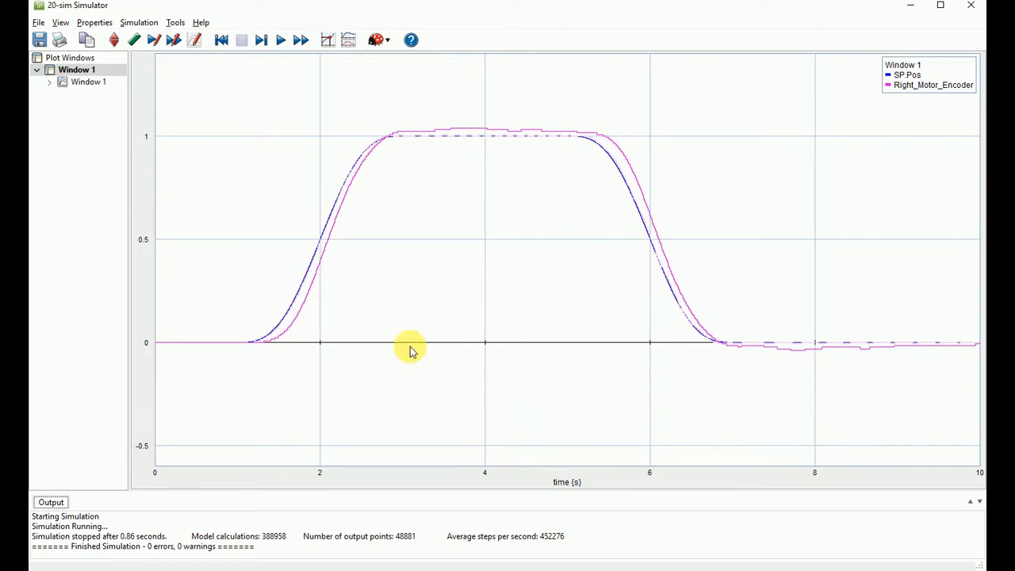
Set the PID block's kp to 1, clear the previous simulation results and run the simulation again.
click(115, 42)
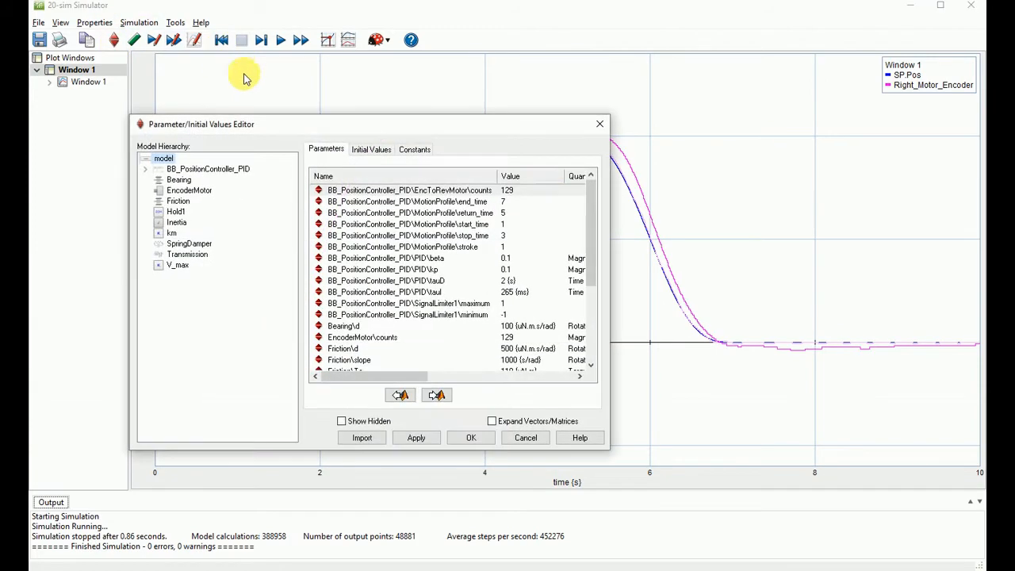
double_click(201, 170)
click(185, 202)
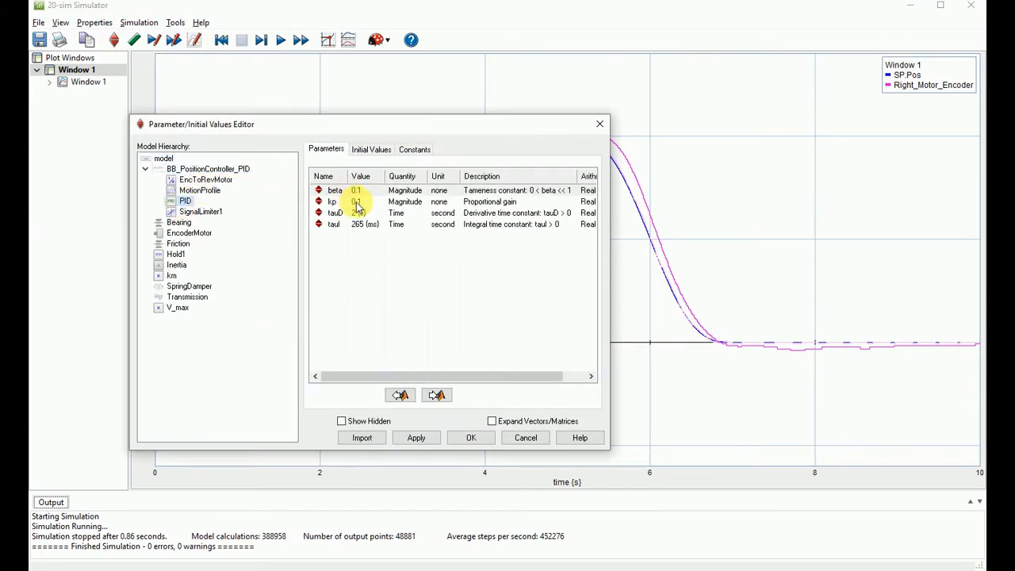
click(356, 204)
text(1)
key(Return)
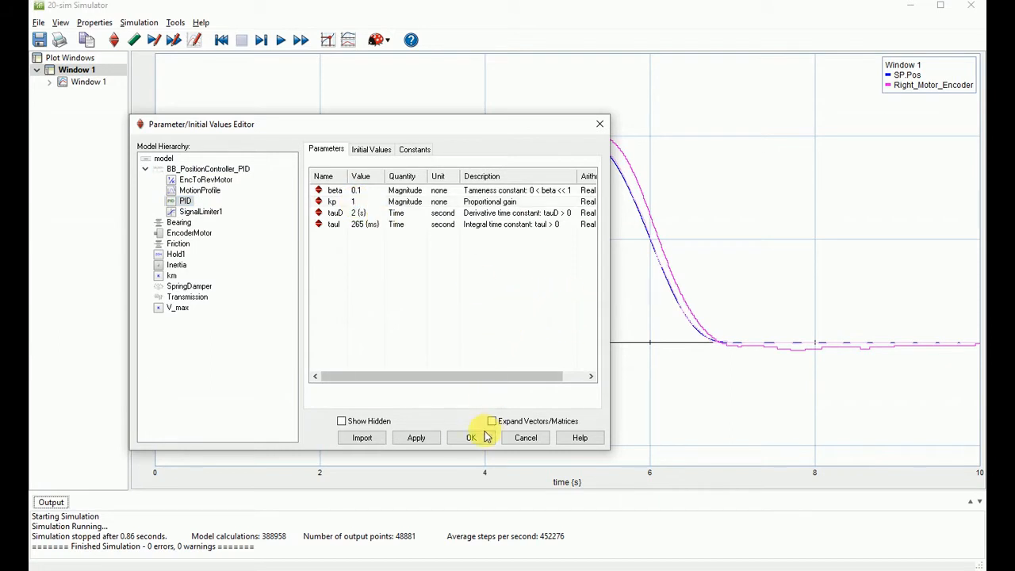
click(486, 437)
click(220, 39)
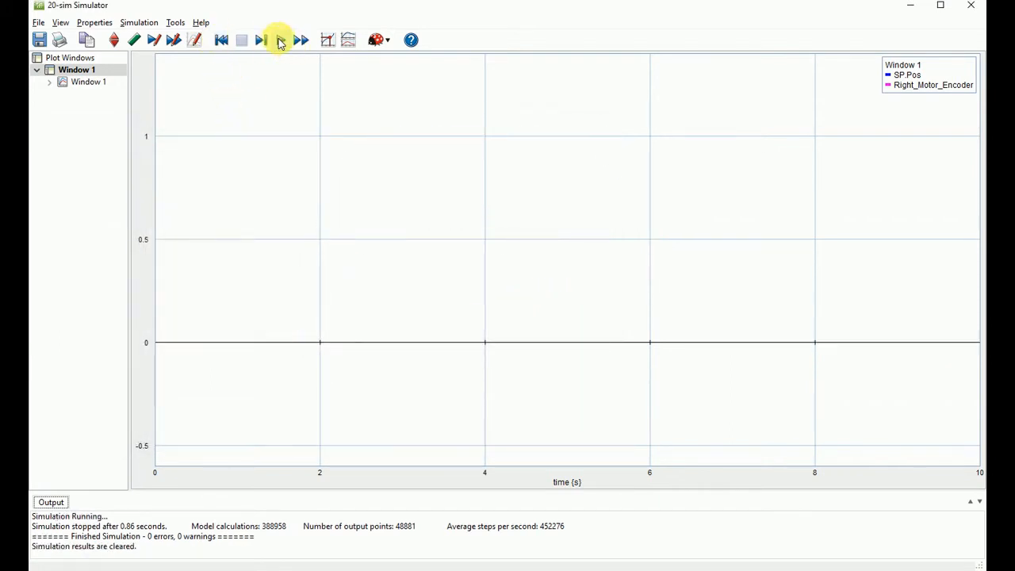
click(281, 40)
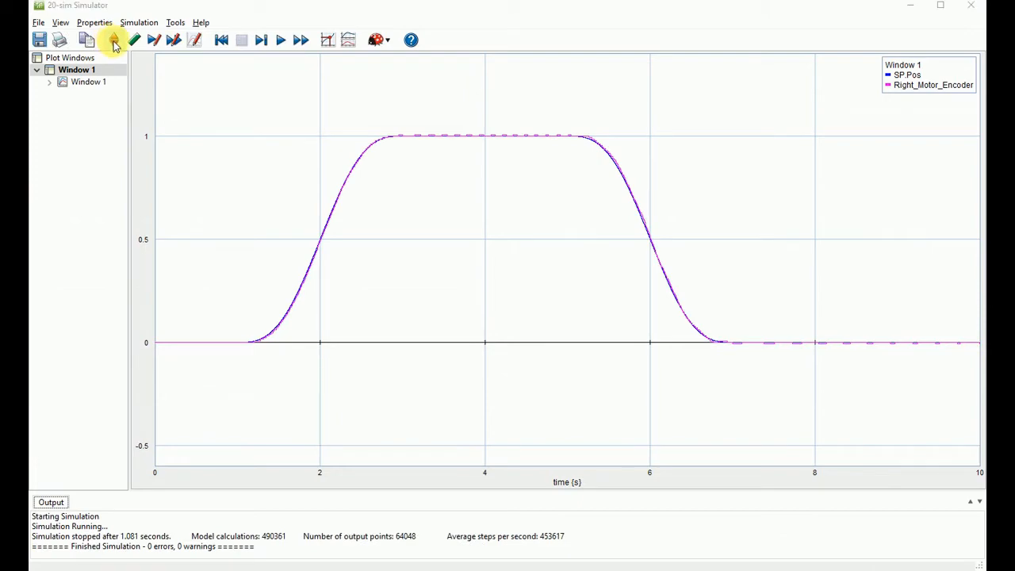
Set the PID block's proportional gain kp to 0.01 and simulate the motor position response.
click(114, 40)
double_click(190, 169)
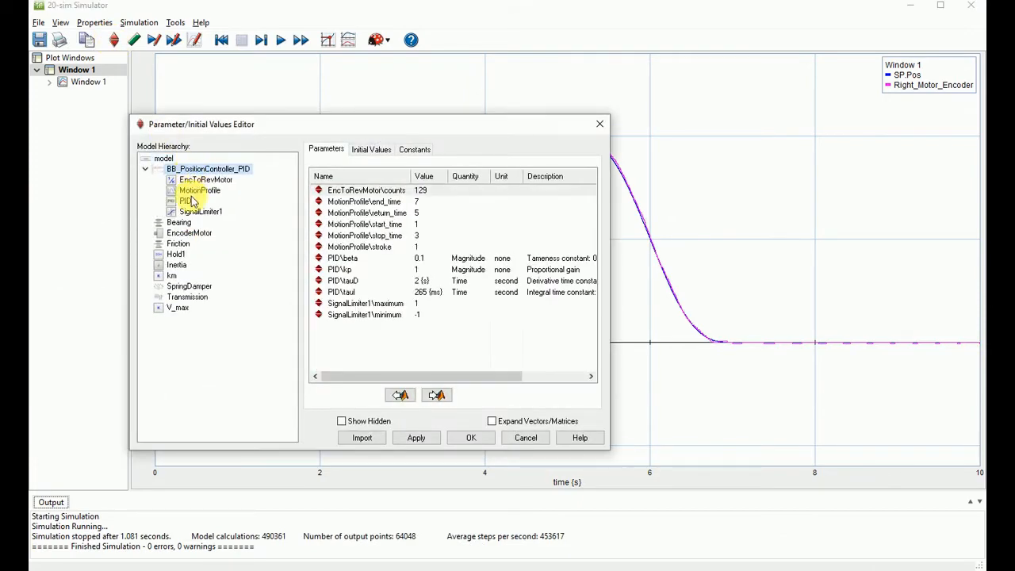
click(190, 202)
click(357, 201)
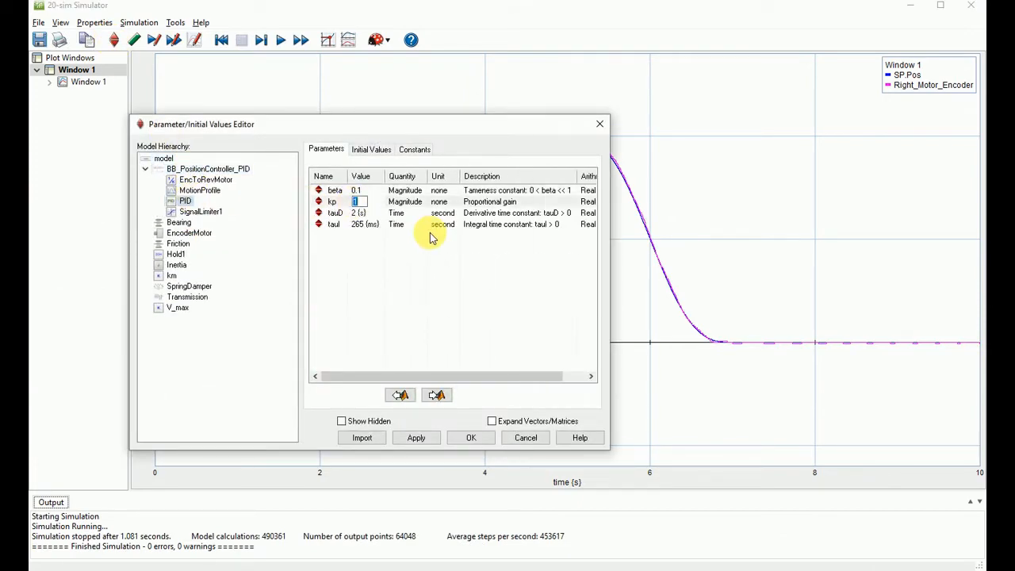
click(426, 255)
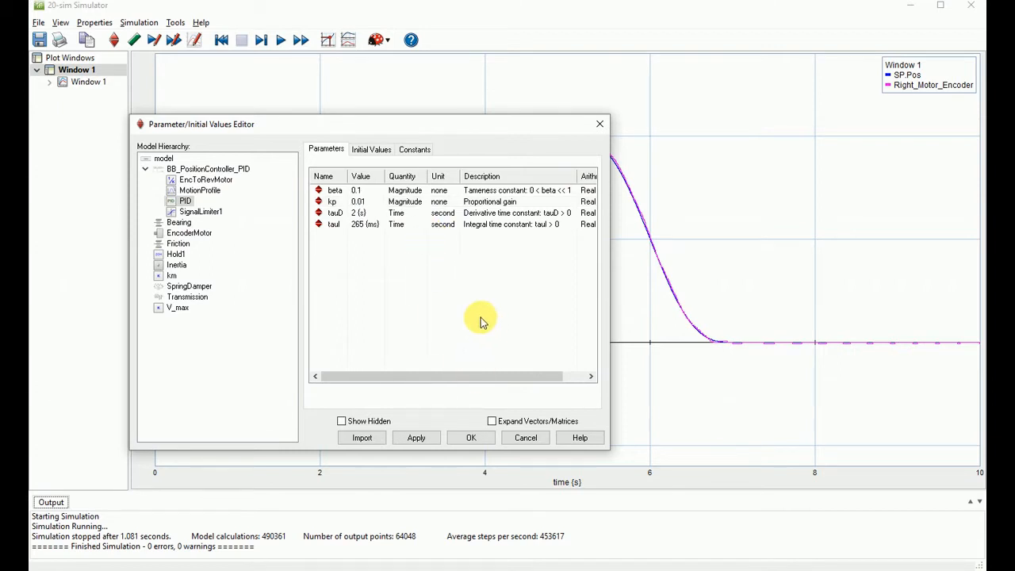
click(471, 440)
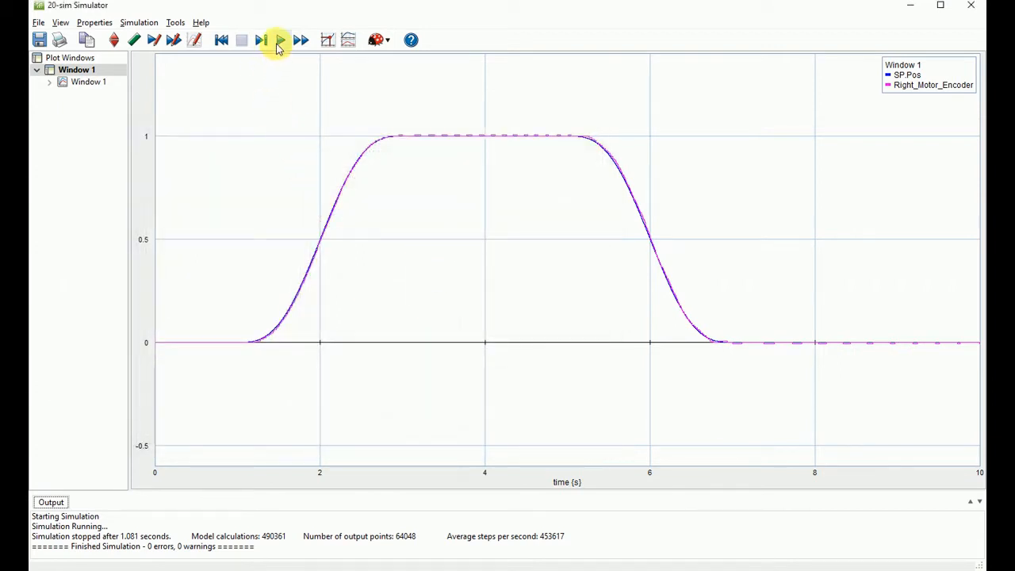
click(280, 40)
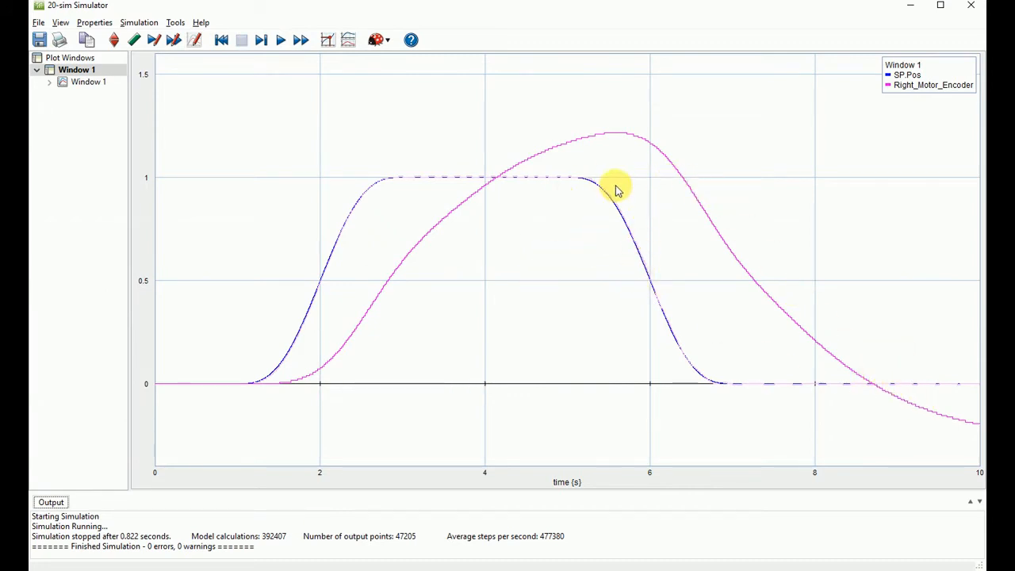
Generate C-code for the BB_PositionController_PID submodel with 20-sim 4C 2.1 as the target.
click(176, 23)
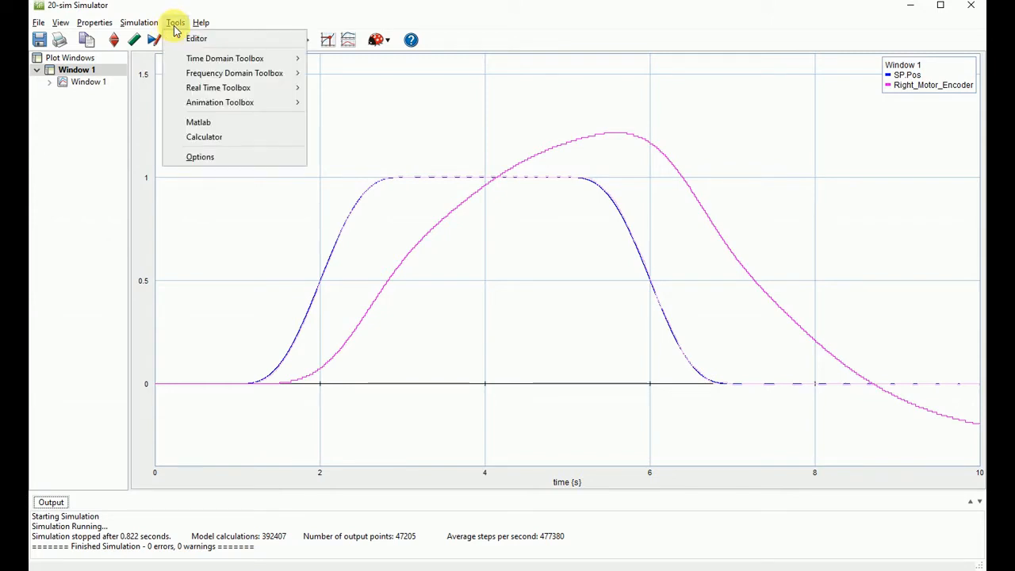
mouse_move(209, 87)
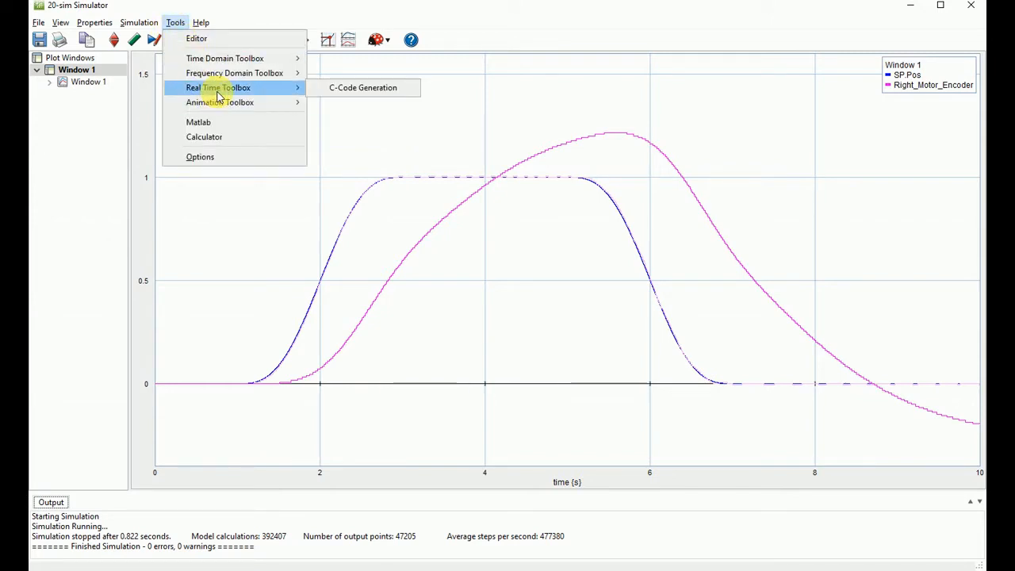
click(344, 89)
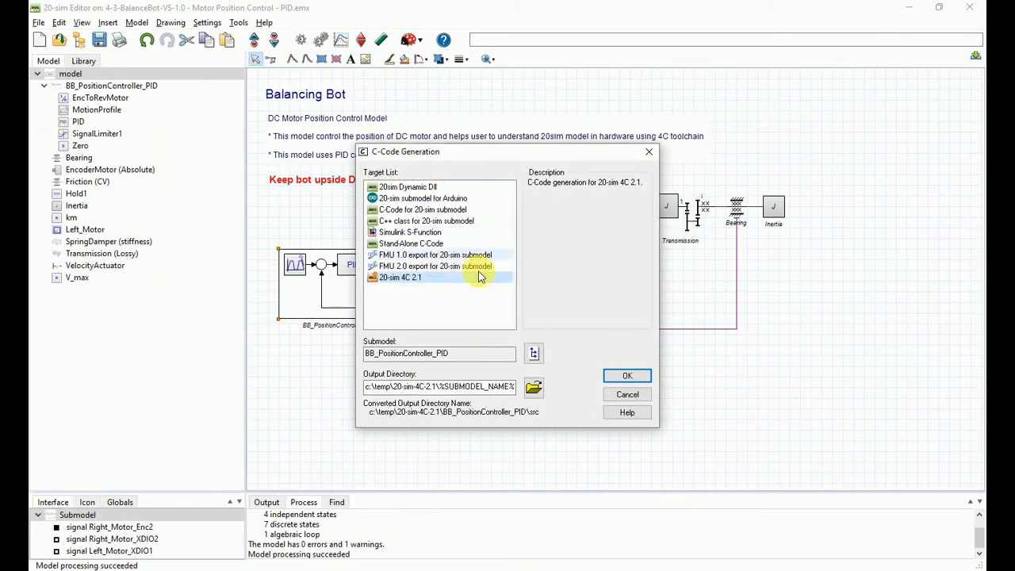
click(531, 354)
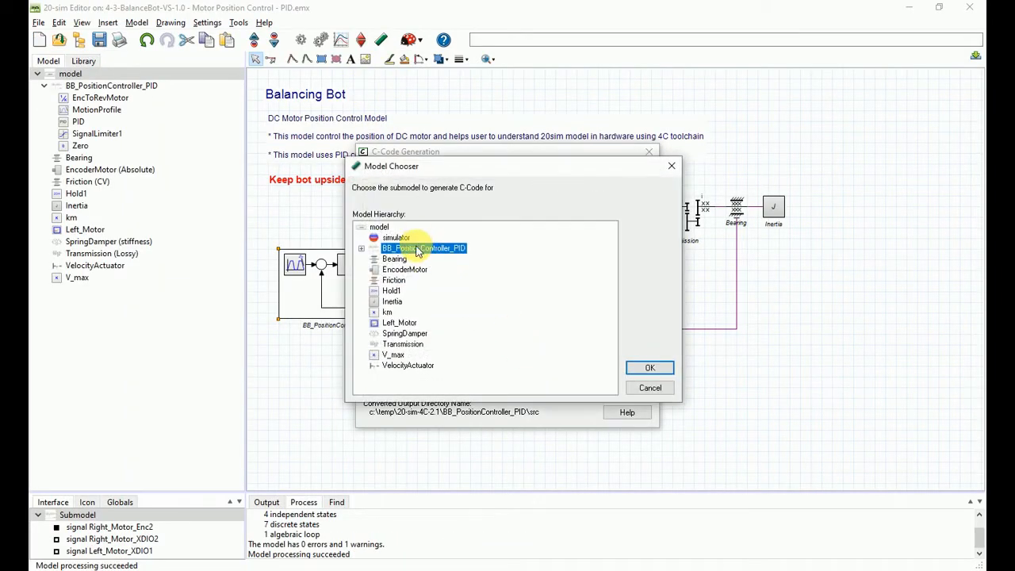
click(665, 369)
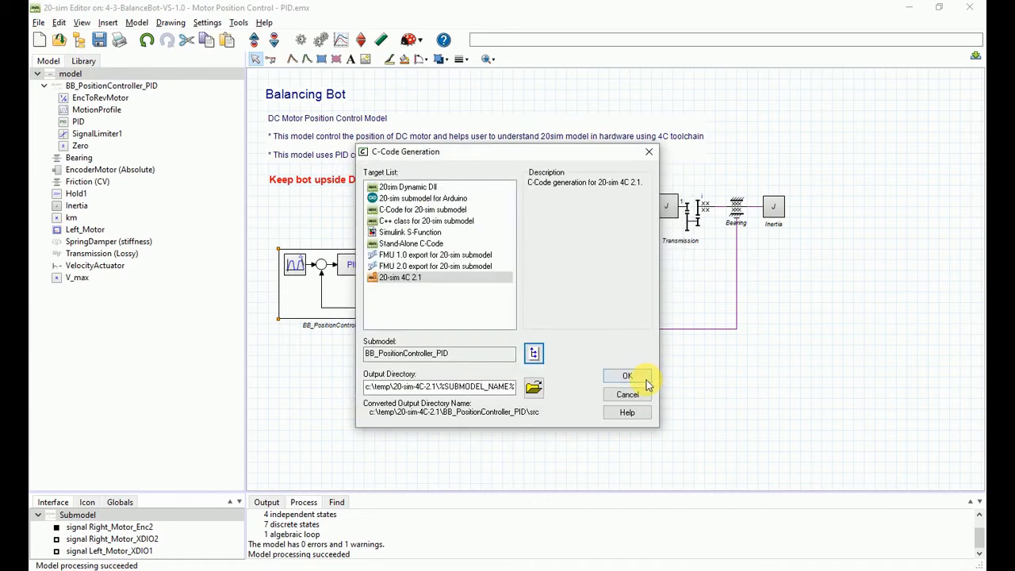
click(646, 379)
click(469, 322)
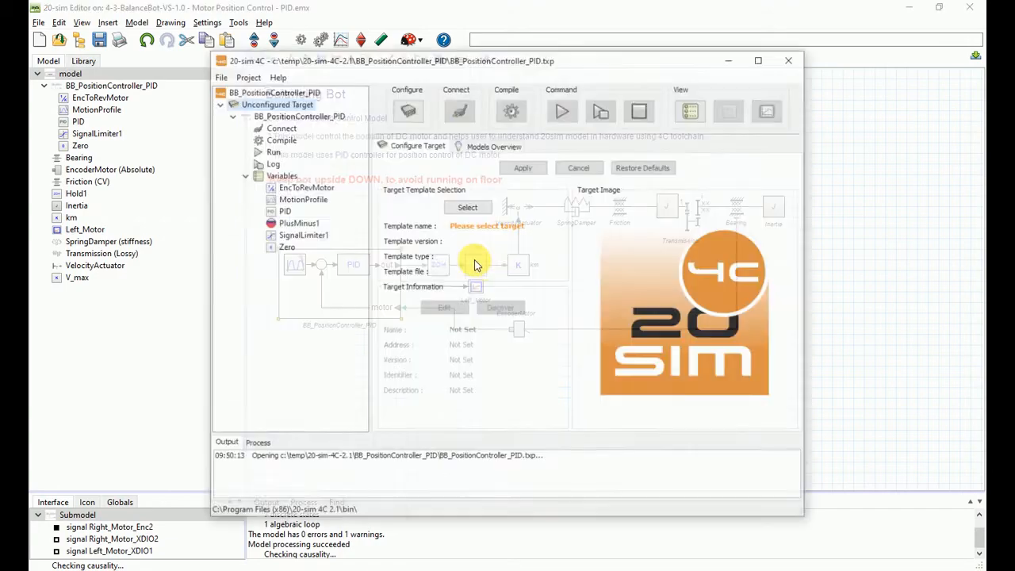
In 20-sim 4C, configure the target with the Balancing Bot - 1.0 template and apply the discovered TS7300 board.
drag(493, 65, 345, 30)
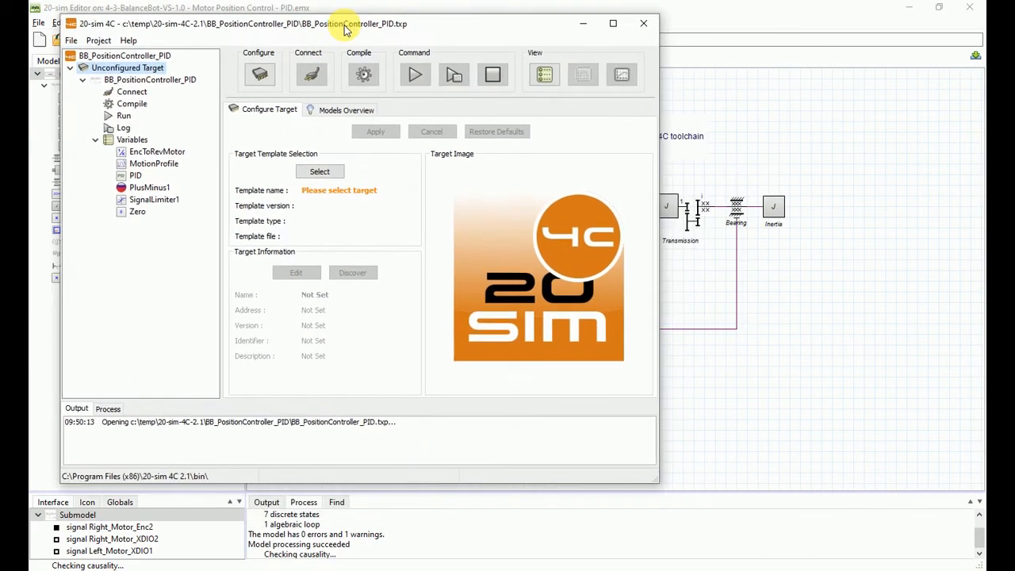
click(342, 172)
click(333, 200)
drag(366, 161, 283, 117)
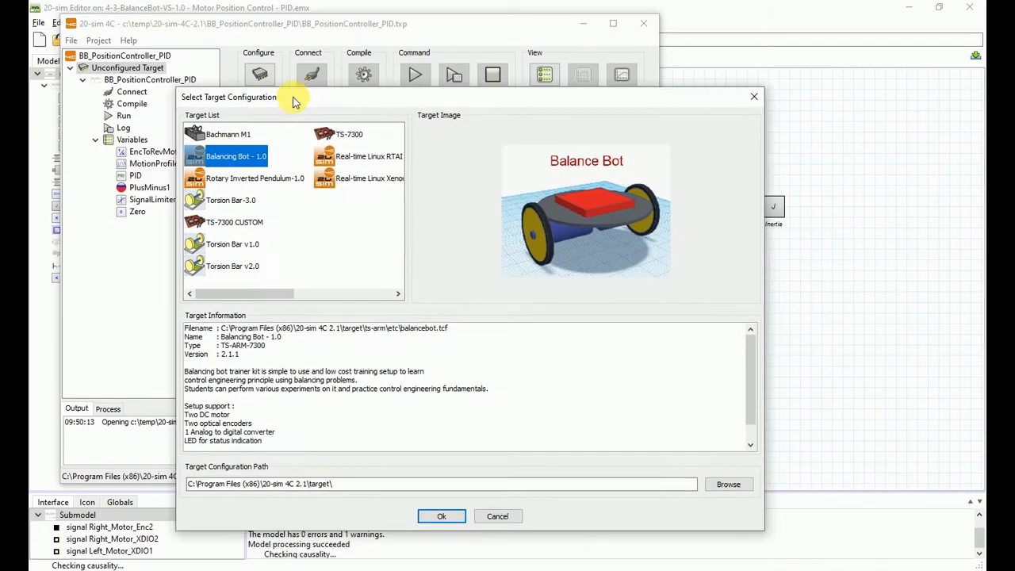
click(453, 517)
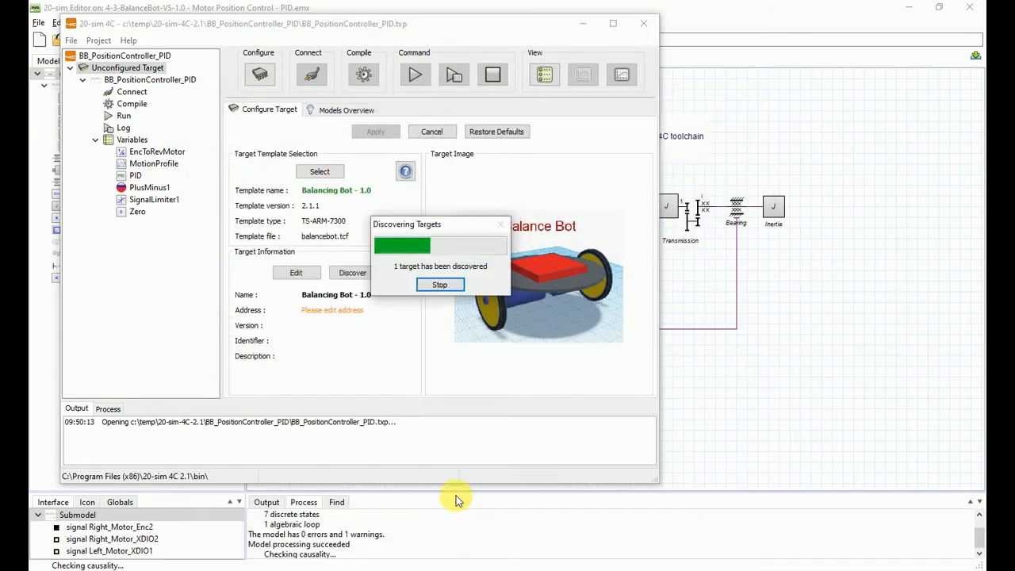
click(448, 284)
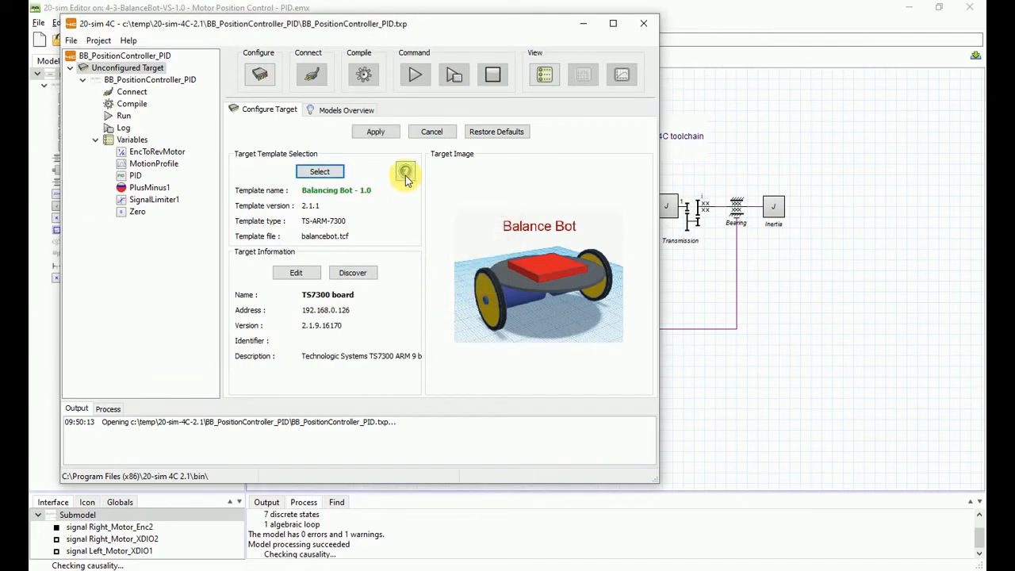
click(376, 132)
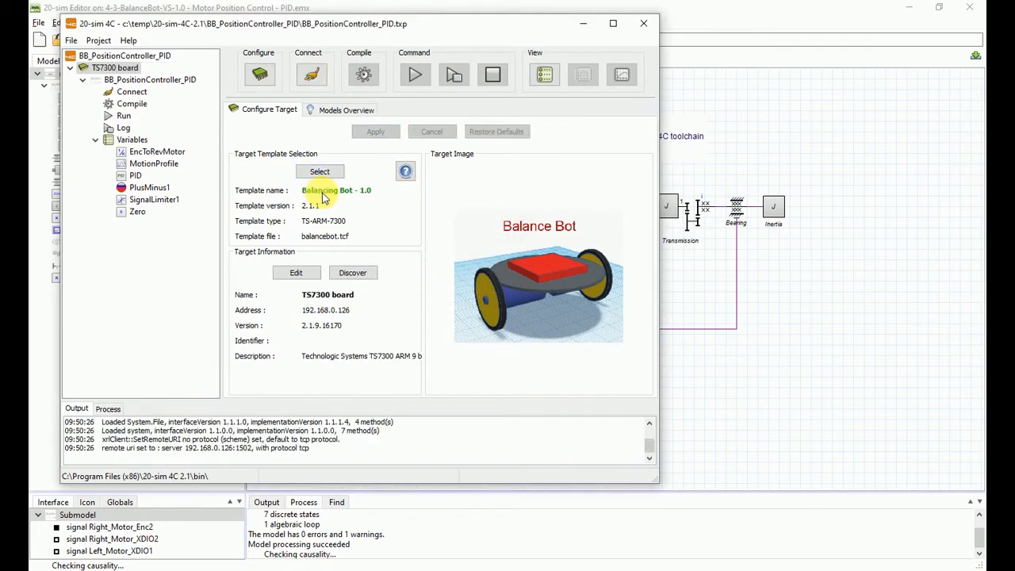
Connect the model input Right_Motor_Enc2 to the target's Right Motor - Quadrature counter component.
click(314, 77)
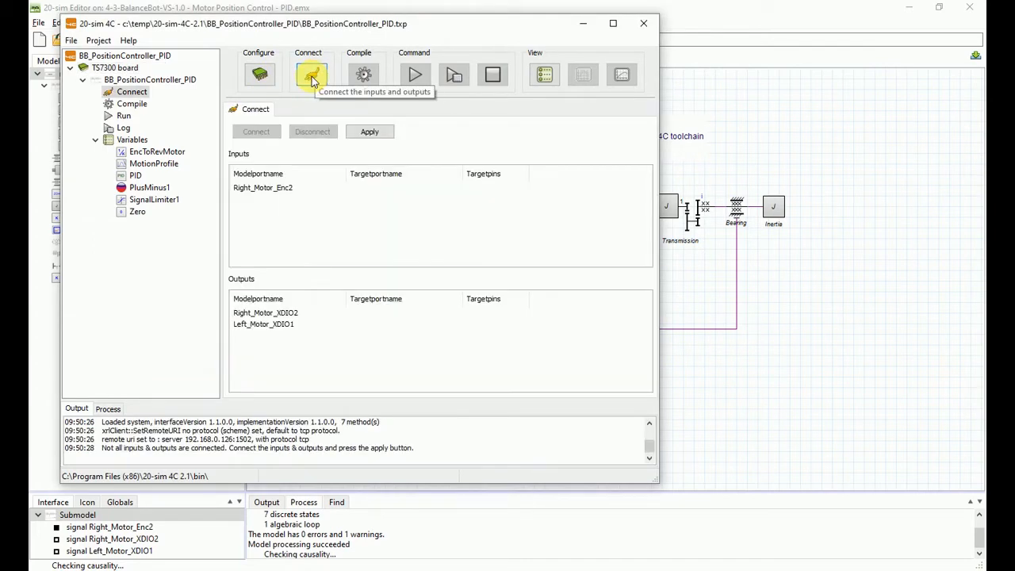
click(274, 191)
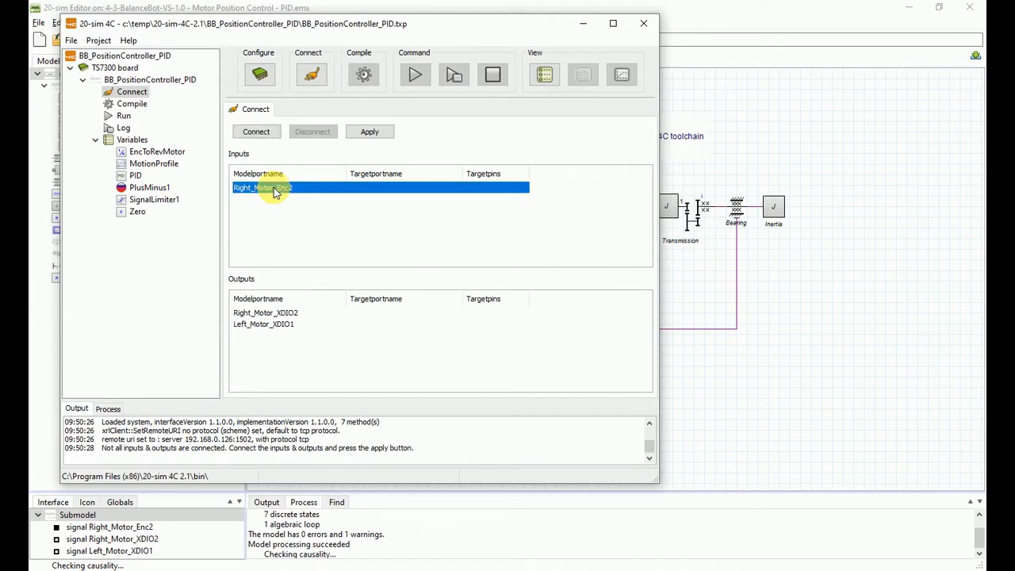
double_click(274, 191)
click(464, 253)
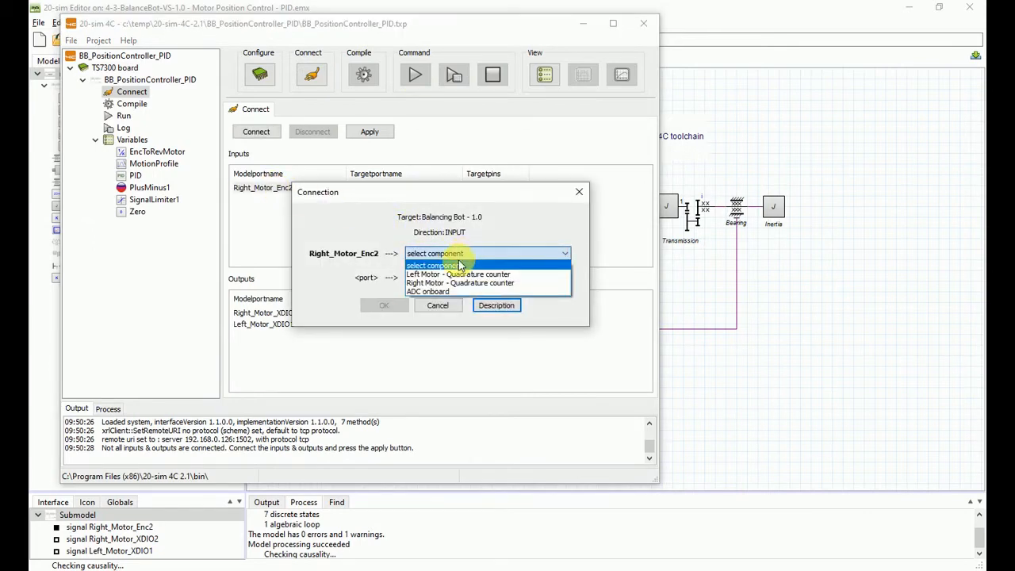
click(428, 282)
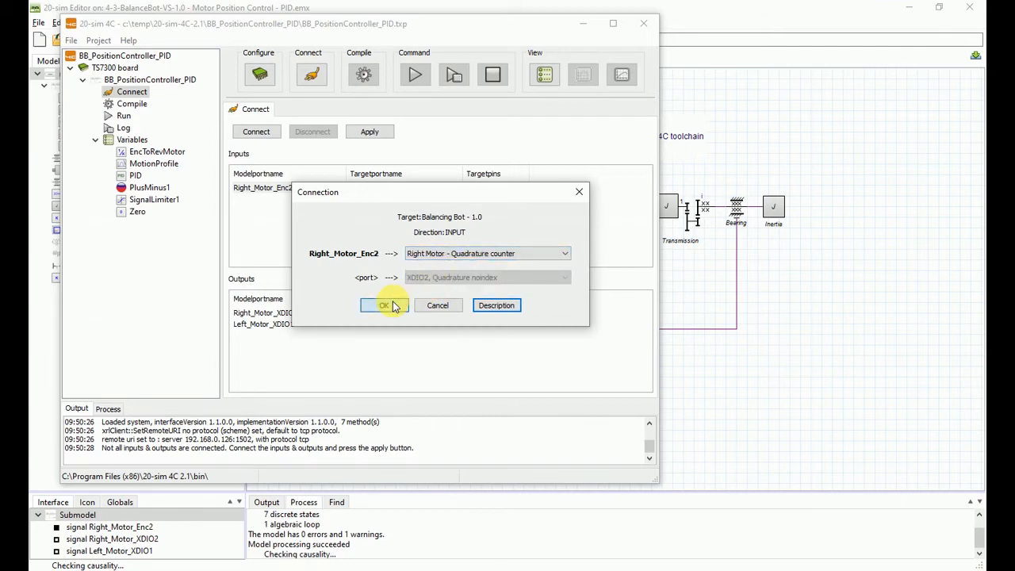
click(384, 306)
Connect the output Right_Motor_XDIO2 to Right Motor - XDIO2 PWM and Left_Motor_XDIO1 to Left Motor - XDIO1 PWM.
double_click(282, 314)
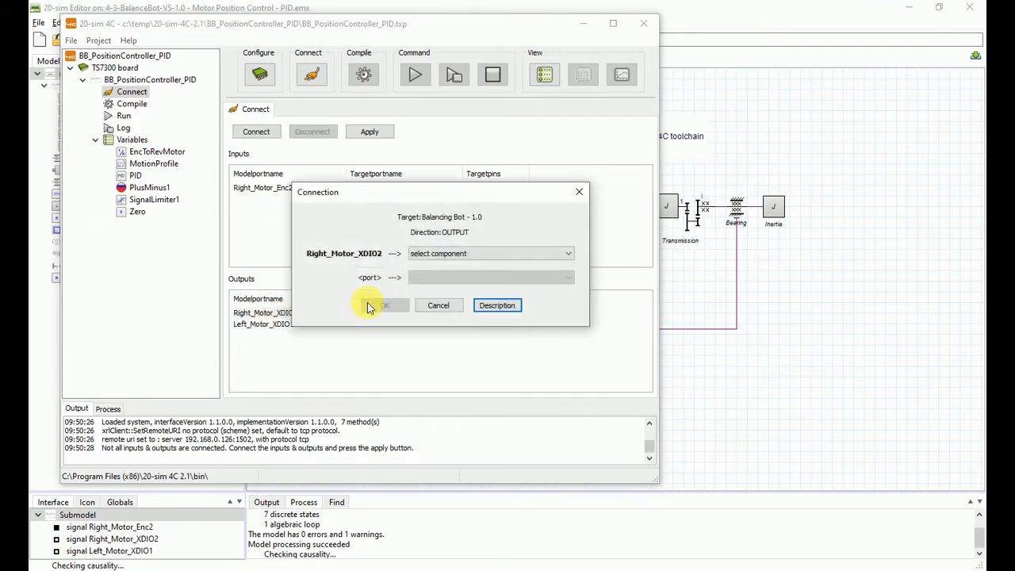
click(444, 256)
click(438, 292)
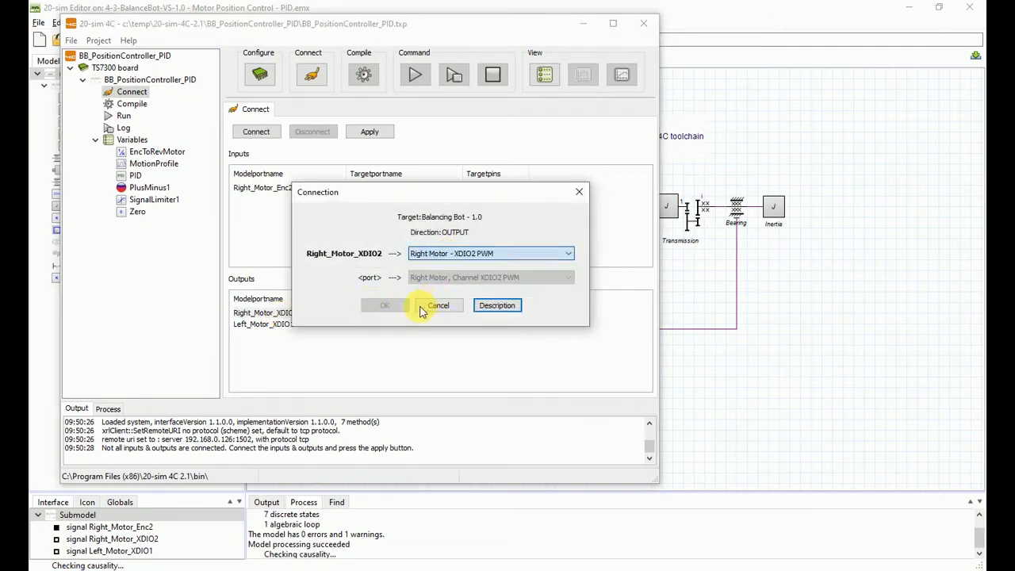
click(387, 307)
double_click(283, 323)
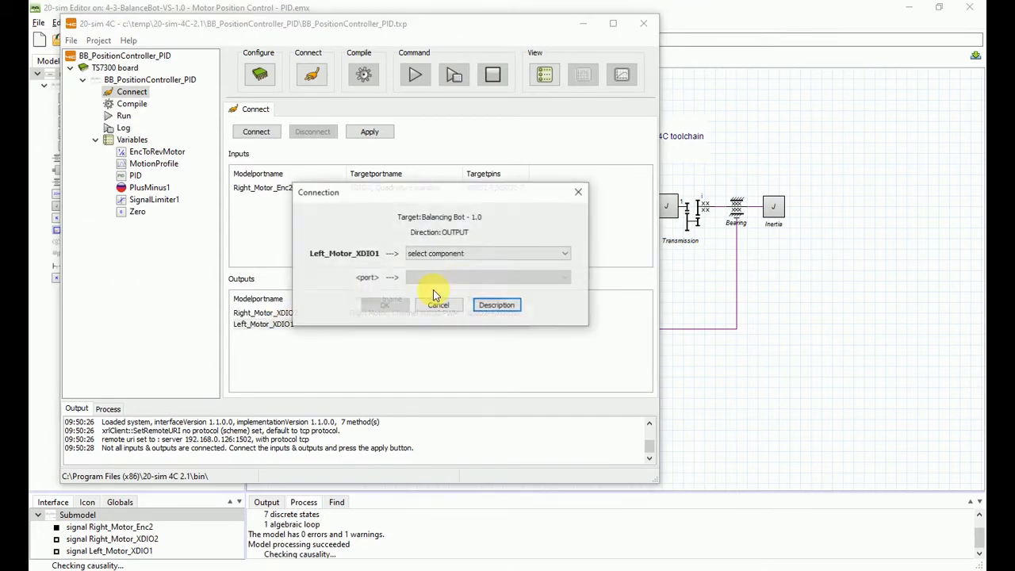
click(464, 256)
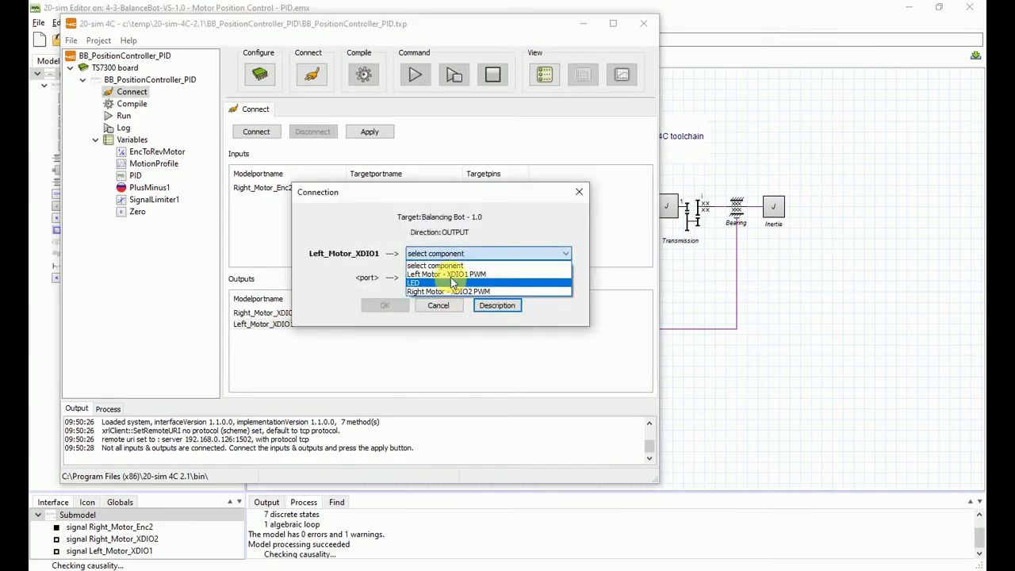
click(451, 275)
click(452, 275)
click(385, 305)
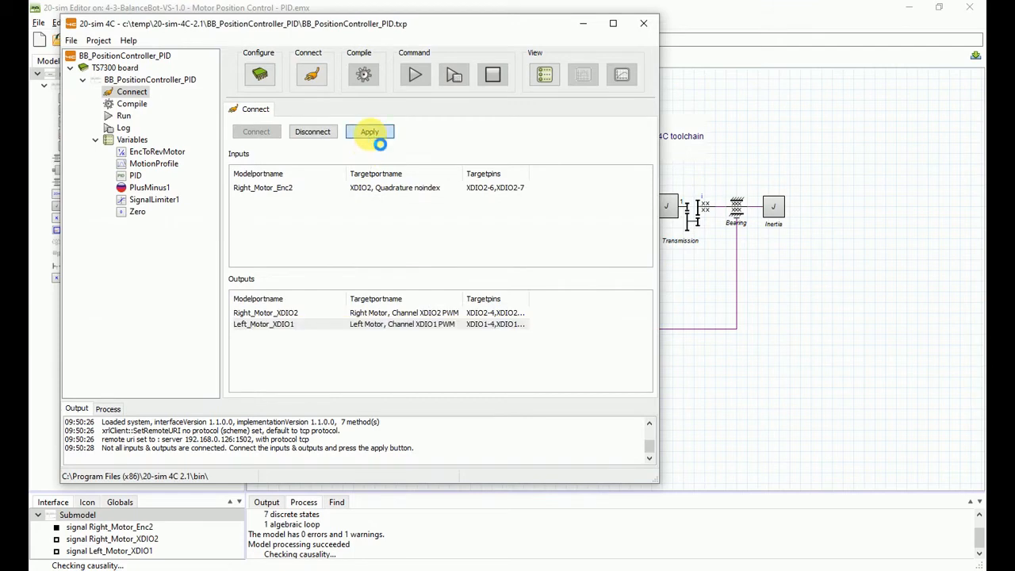
Apply the input and output connections and compile the BB_PositionController_PID code for the target.
click(370, 133)
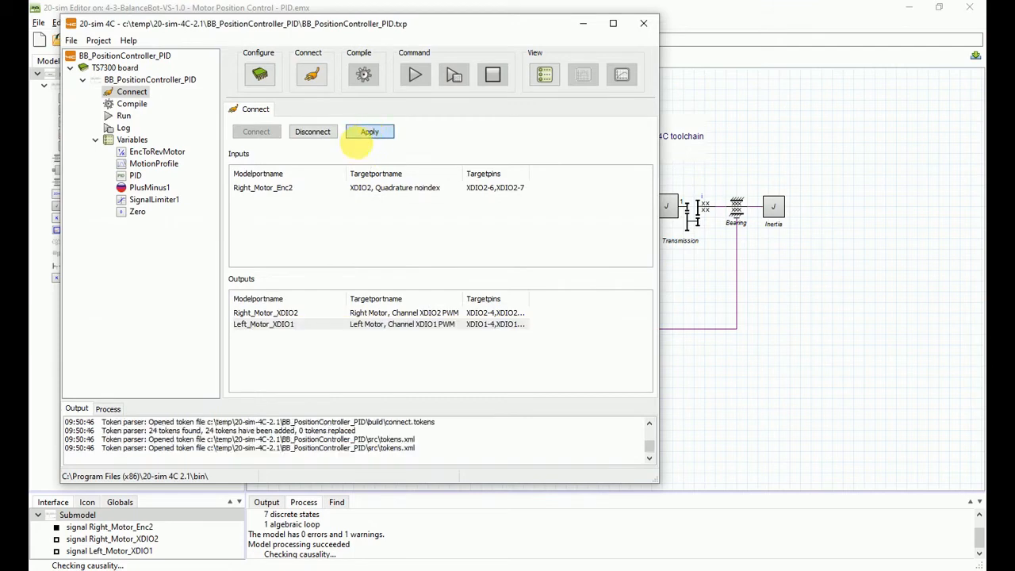
click(370, 81)
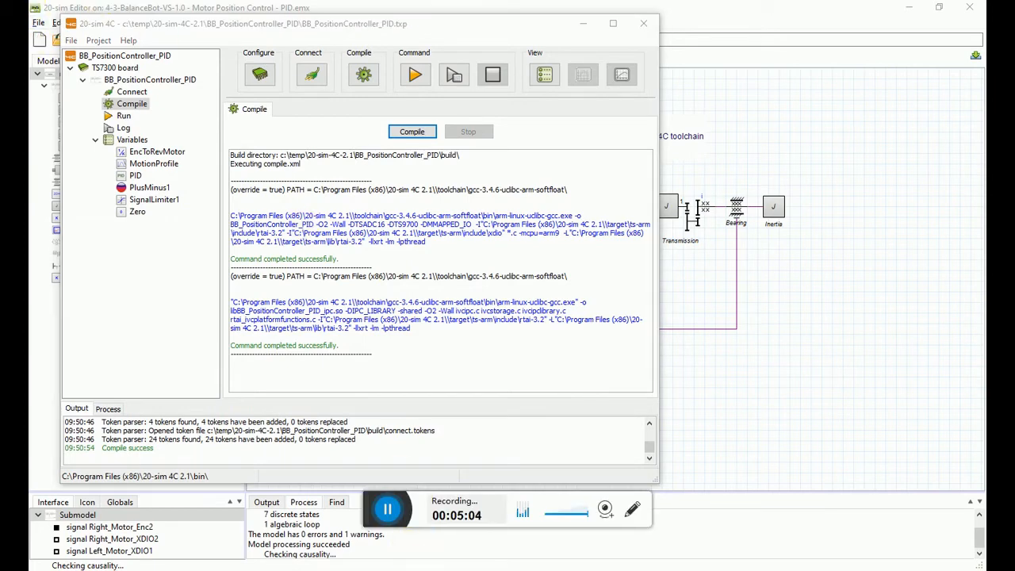
click(611, 511)
click(587, 557)
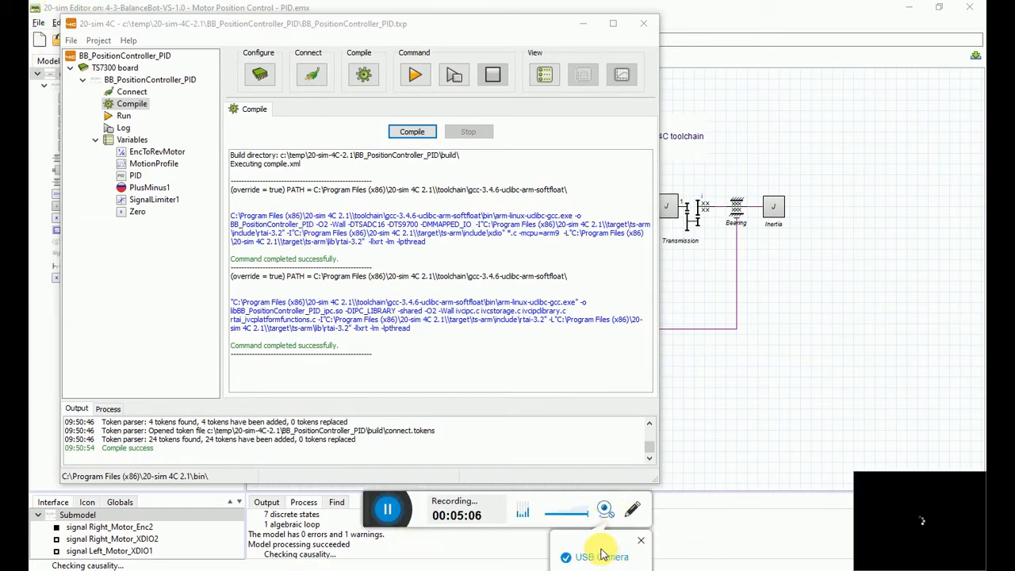
click(596, 460)
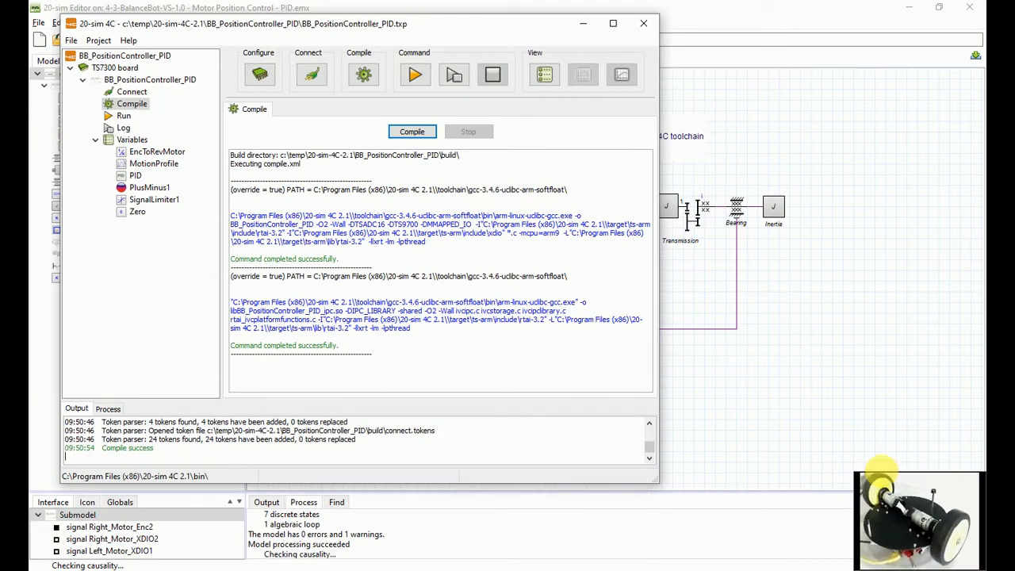
drag(859, 477, 680, 313)
drag(780, 398, 687, 233)
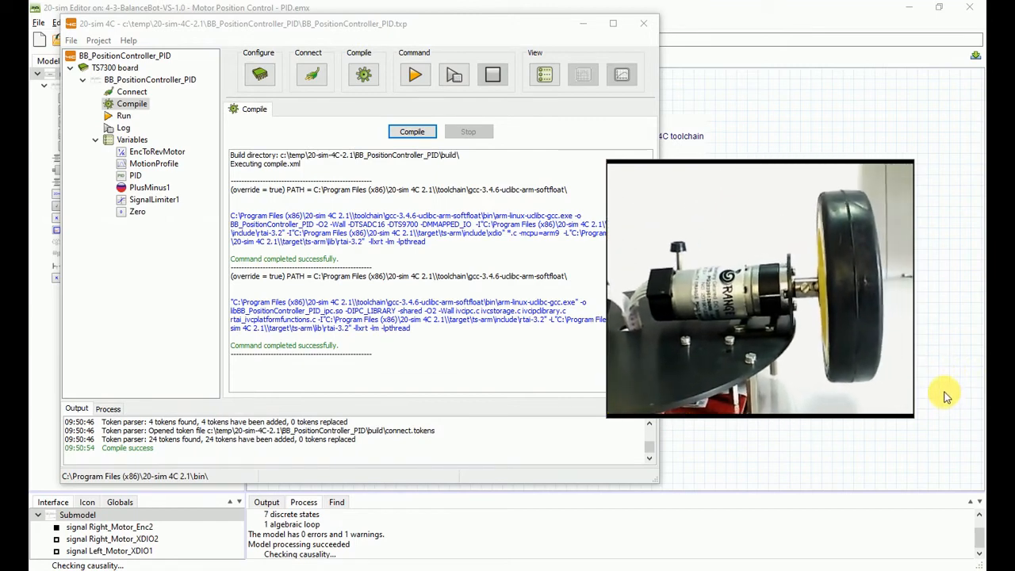
Mark MotionProfile's x and EncToRevMotor's output for logging and run the controller on the target with logging.
click(413, 77)
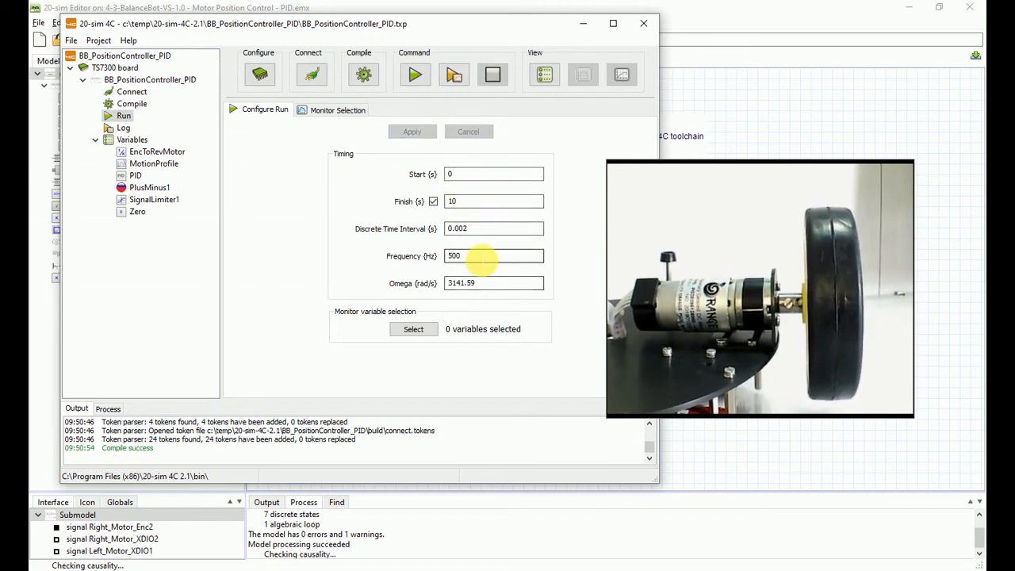
double_click(455, 255)
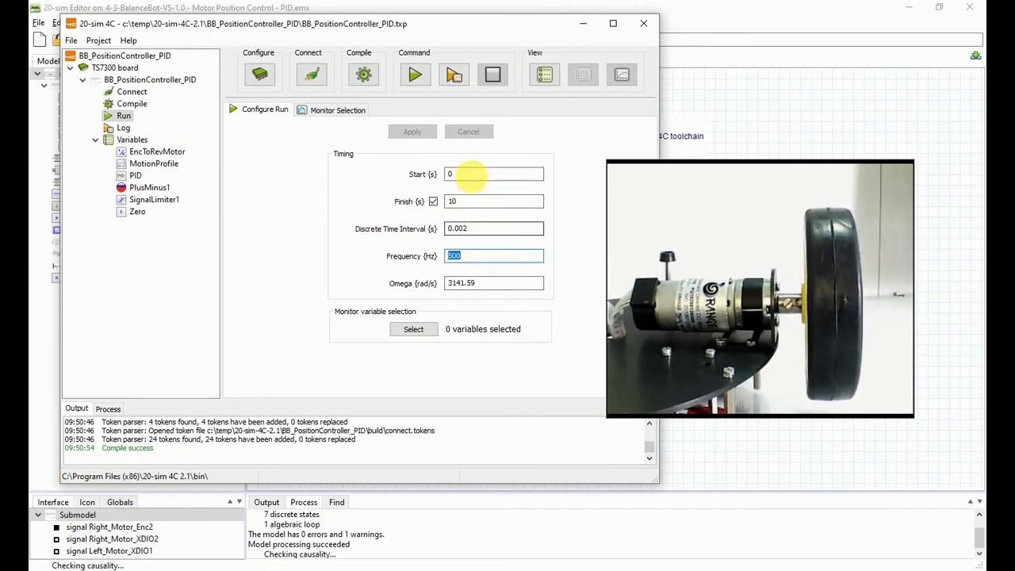
click(453, 77)
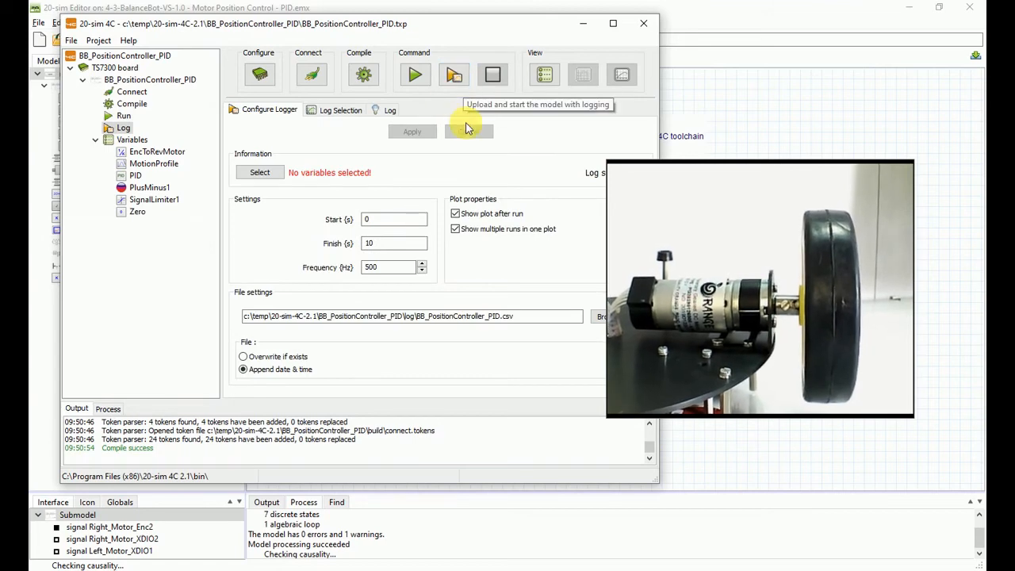
click(155, 164)
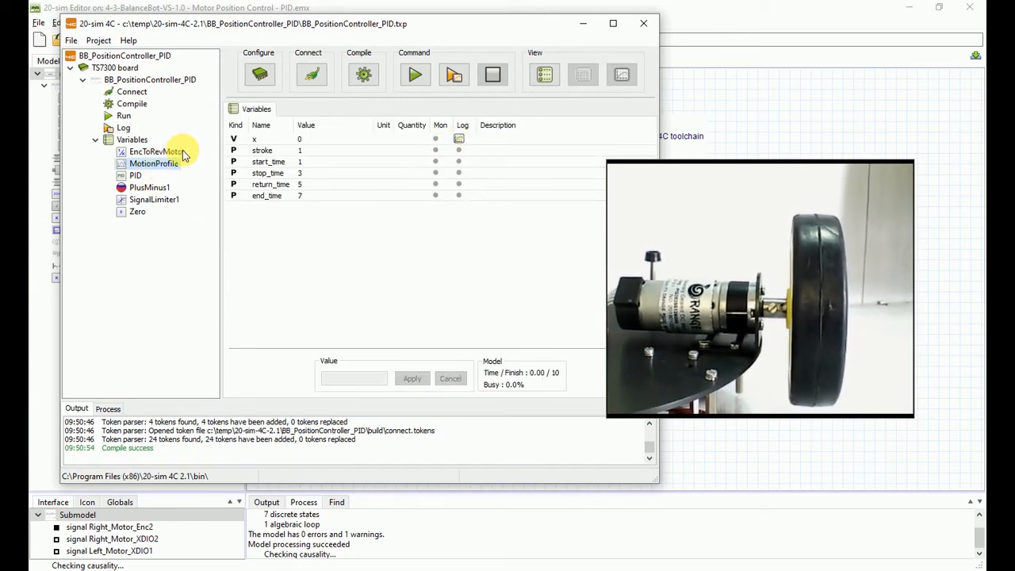
click(158, 152)
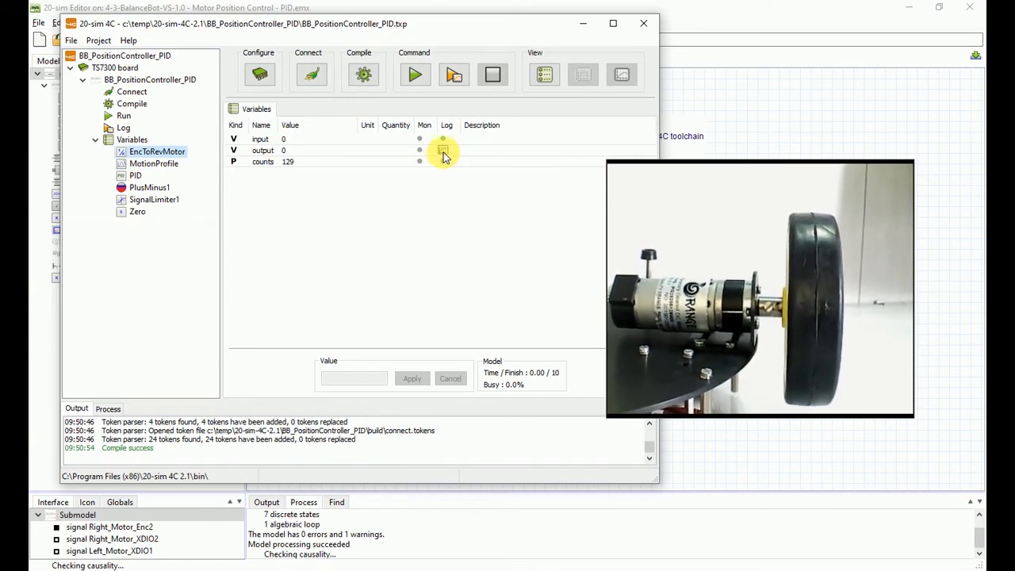
click(456, 79)
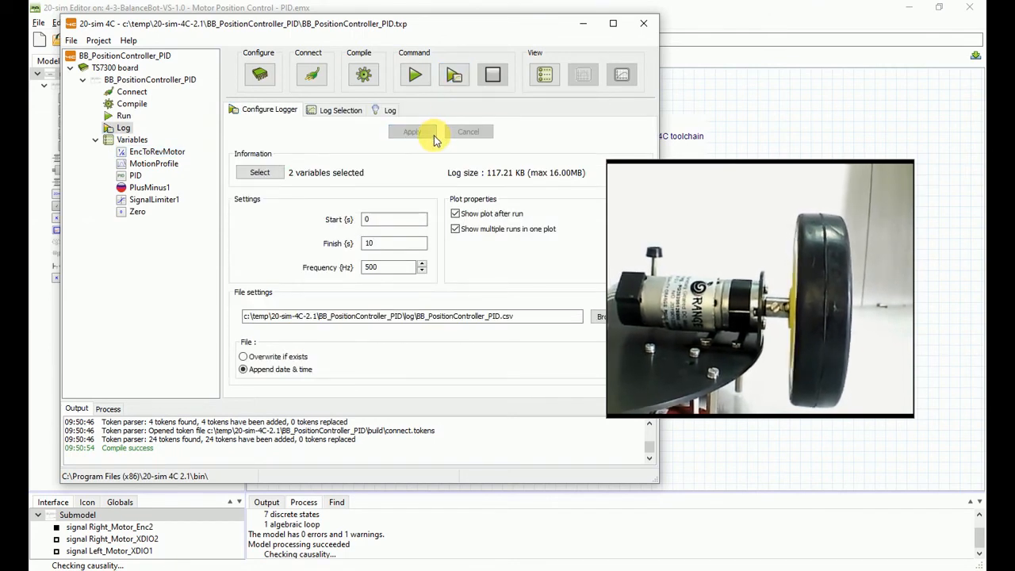
click(458, 79)
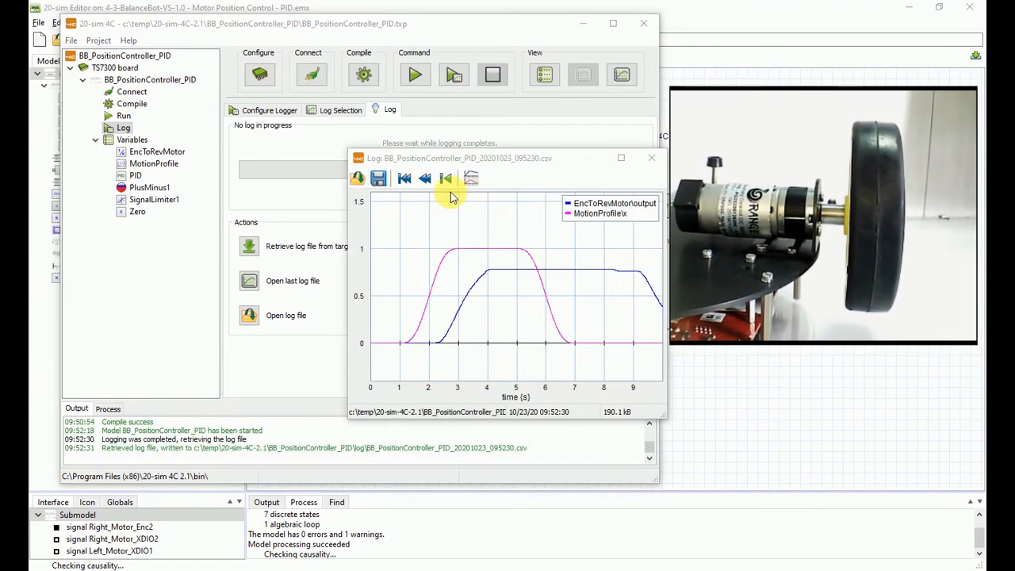
Arrange the hardware log plot and the 20-sim Simulator plot side by side and compare the motor position responses.
drag(466, 158, 256, 94)
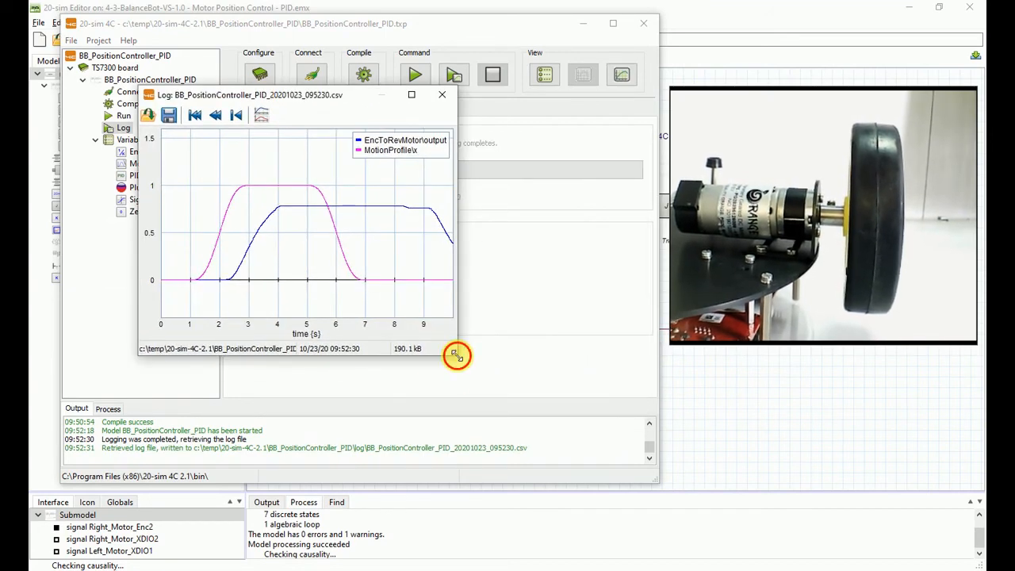
drag(456, 355, 615, 478)
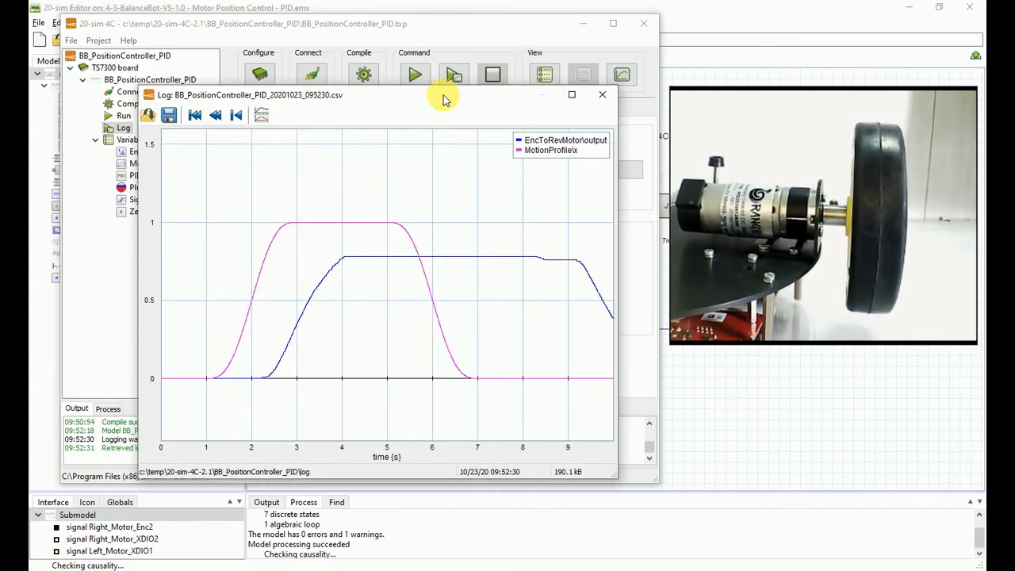
drag(444, 99, 333, 46)
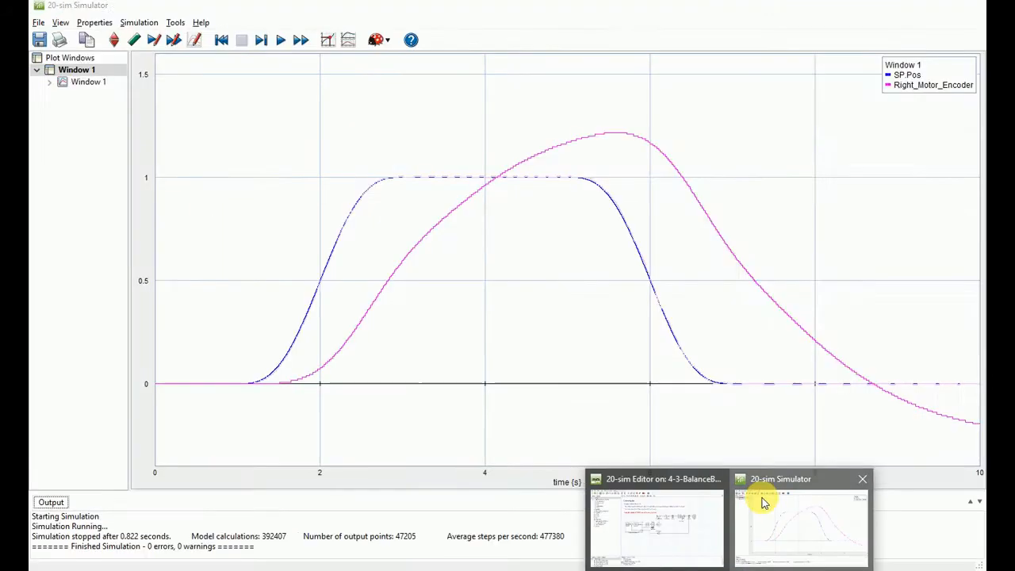
click(801, 523)
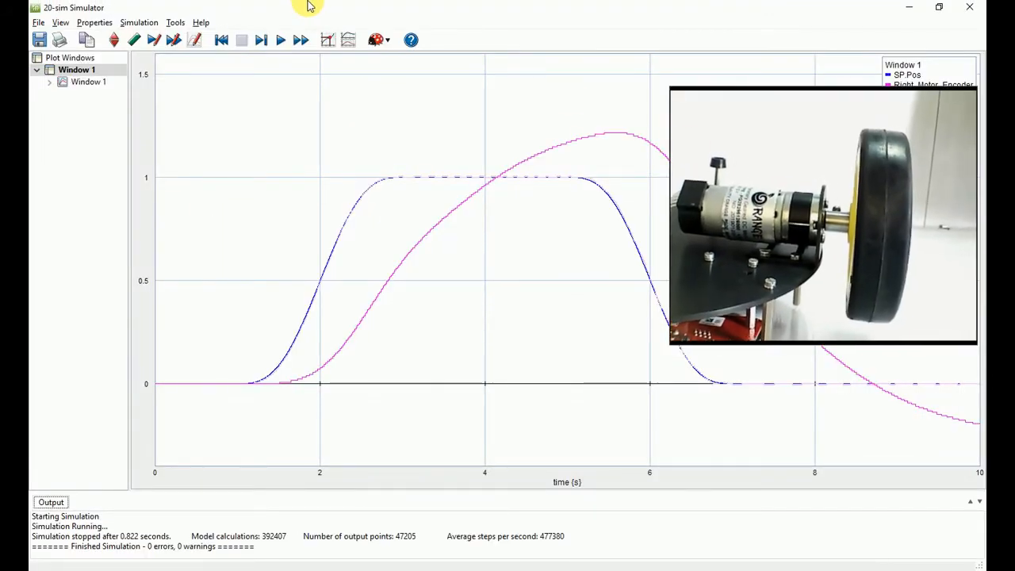
double_click(310, 15)
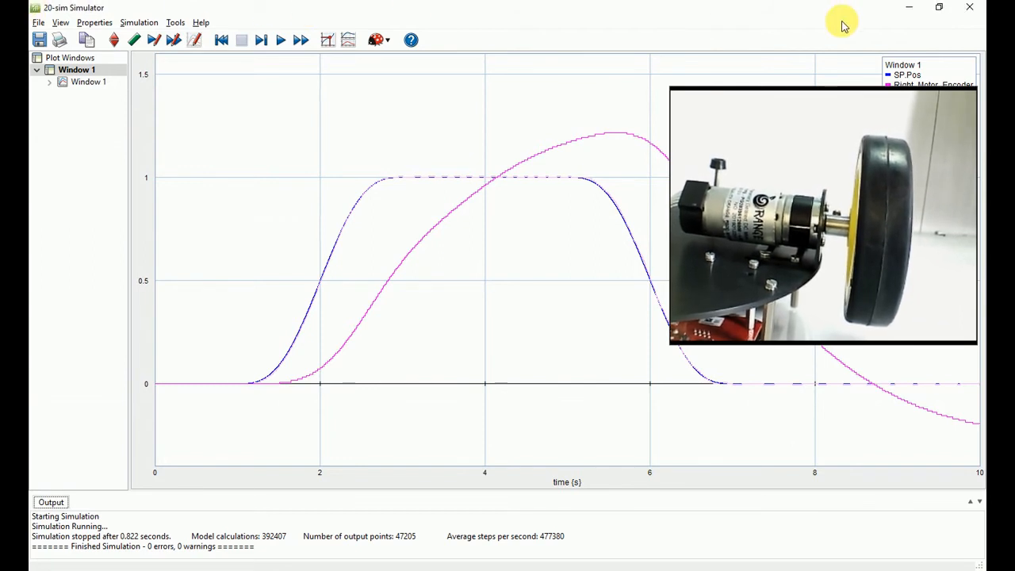
double_click(878, 9)
drag(820, 12, 920, 18)
drag(136, 9, 466, 31)
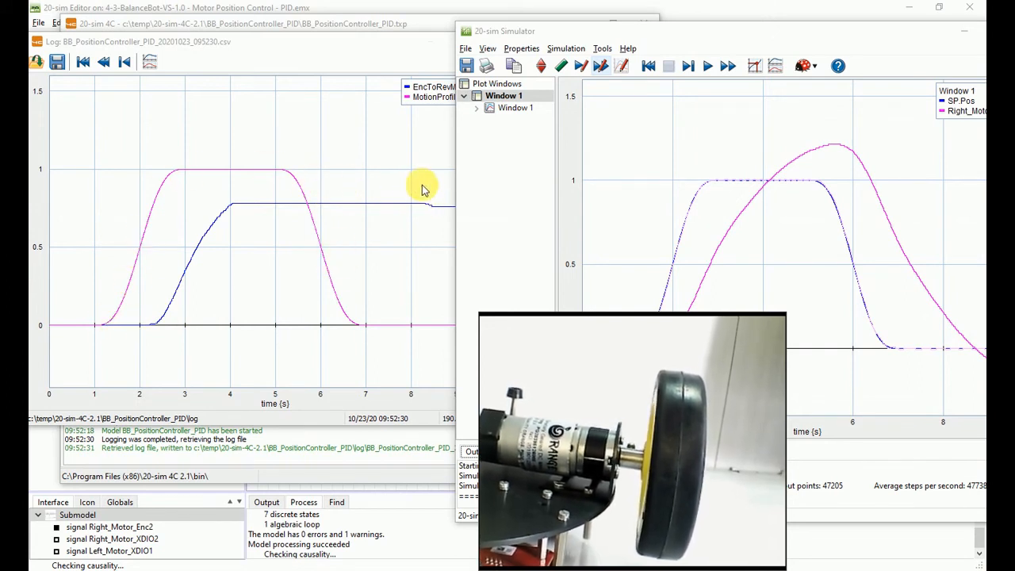
Clear the simulation results, set the PID block's proportional gain kp to 1 and rerun the simulation.
click(732, 145)
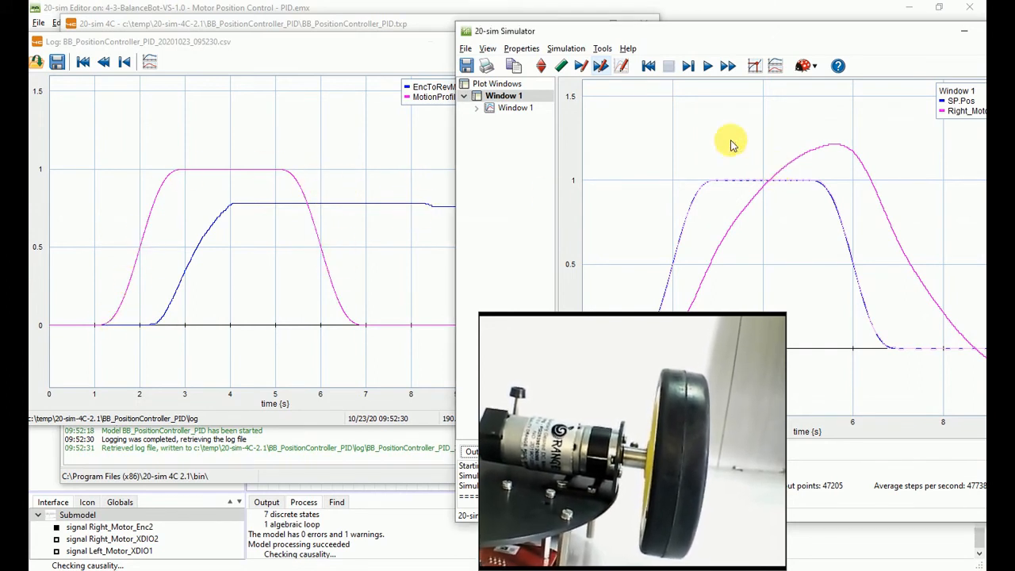
click(650, 66)
click(542, 67)
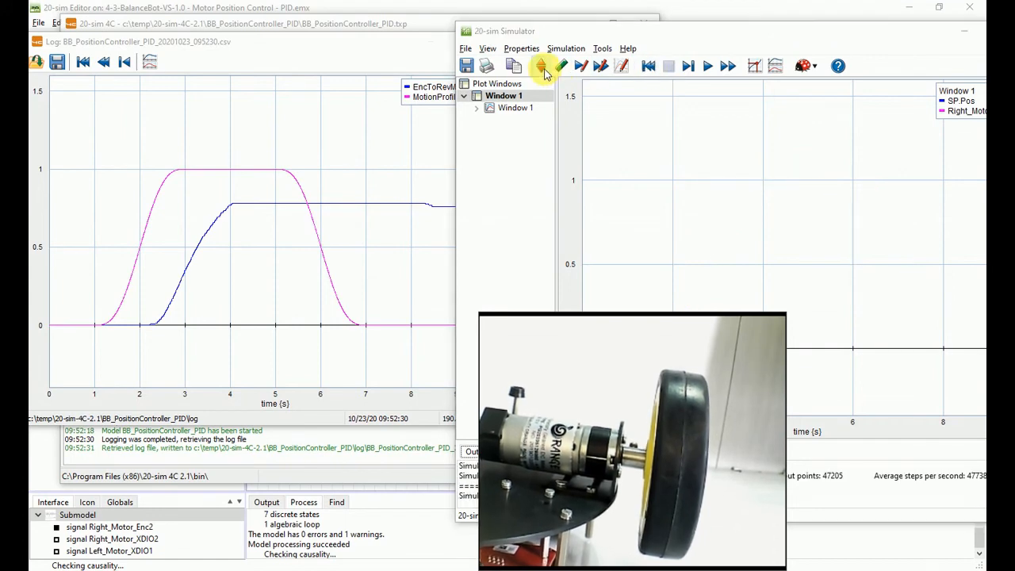
double_click(193, 168)
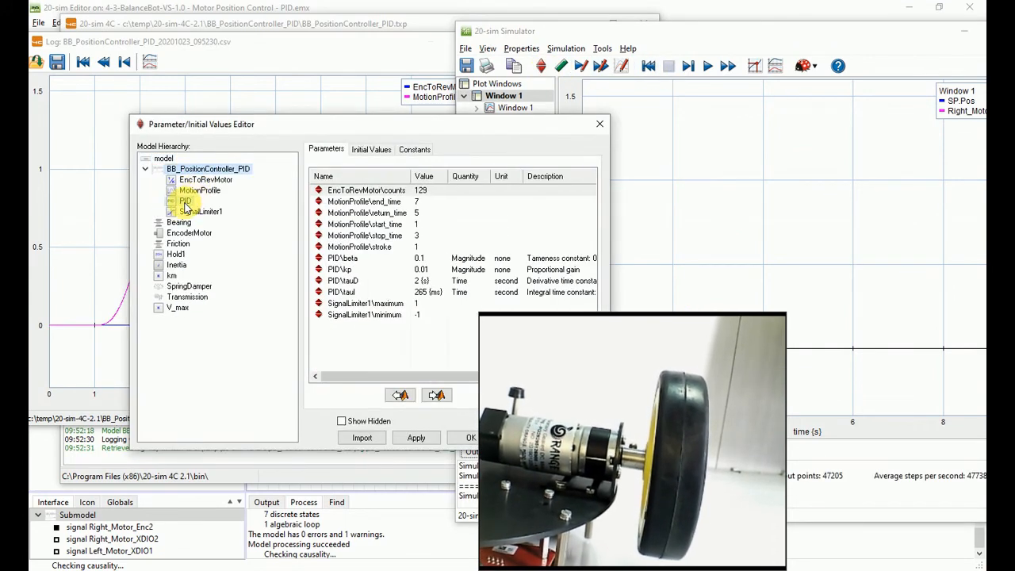
click(185, 201)
double_click(359, 202)
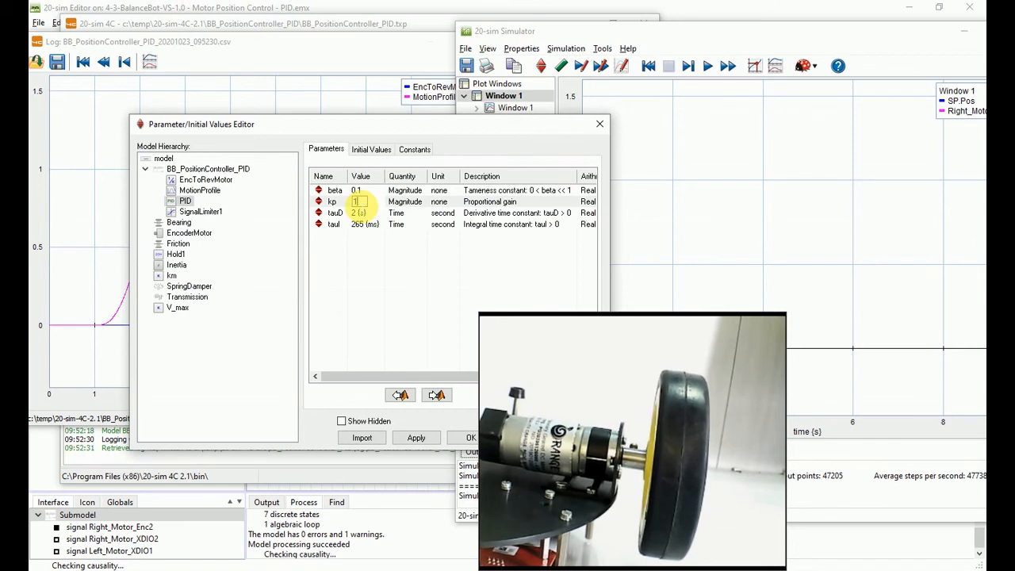
text(1)
click(469, 438)
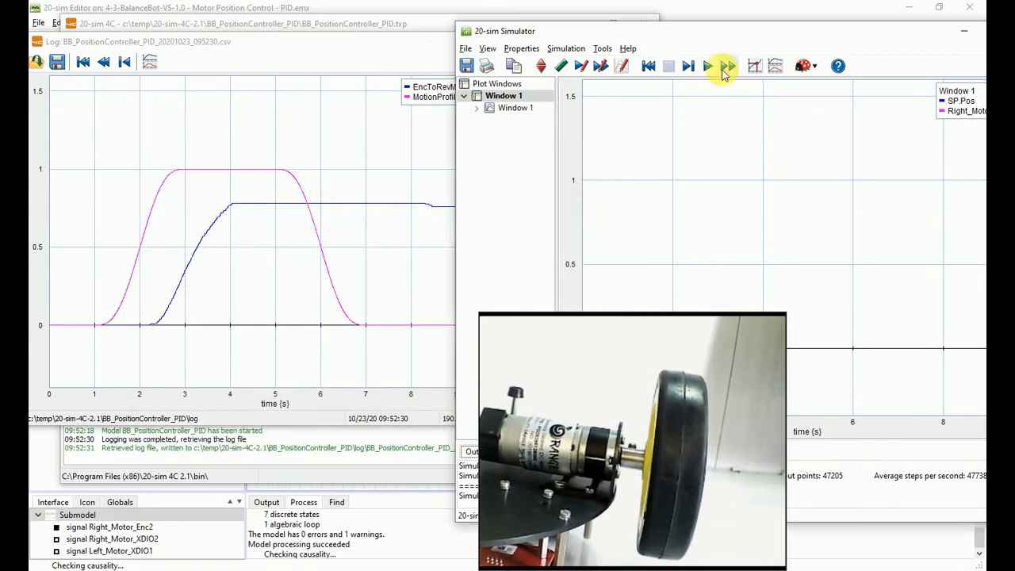
click(708, 66)
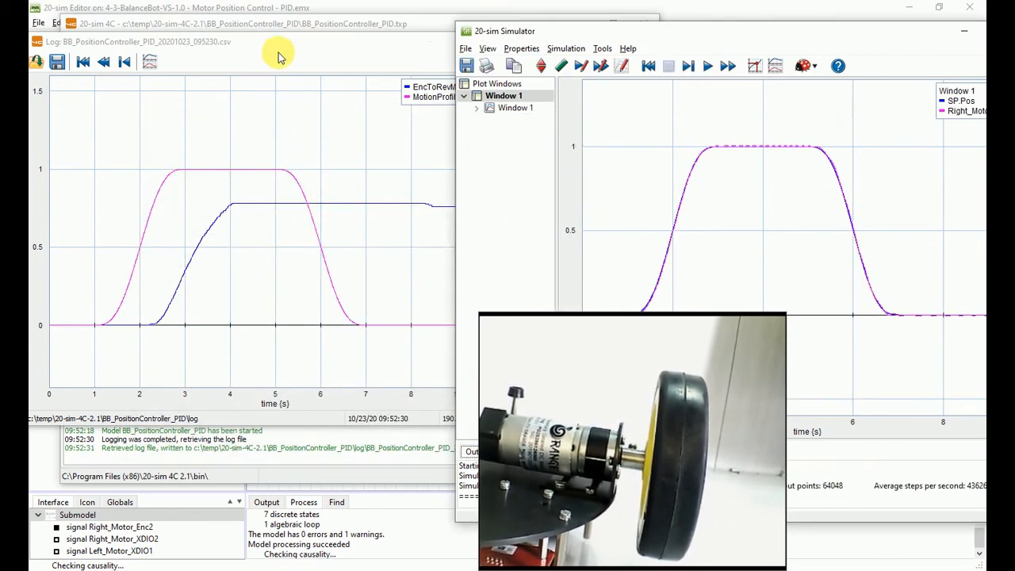
Put the hardware log plot away and arrange the 20-sim 4C window beside the simulator window.
drag(277, 43, 234, 58)
click(445, 59)
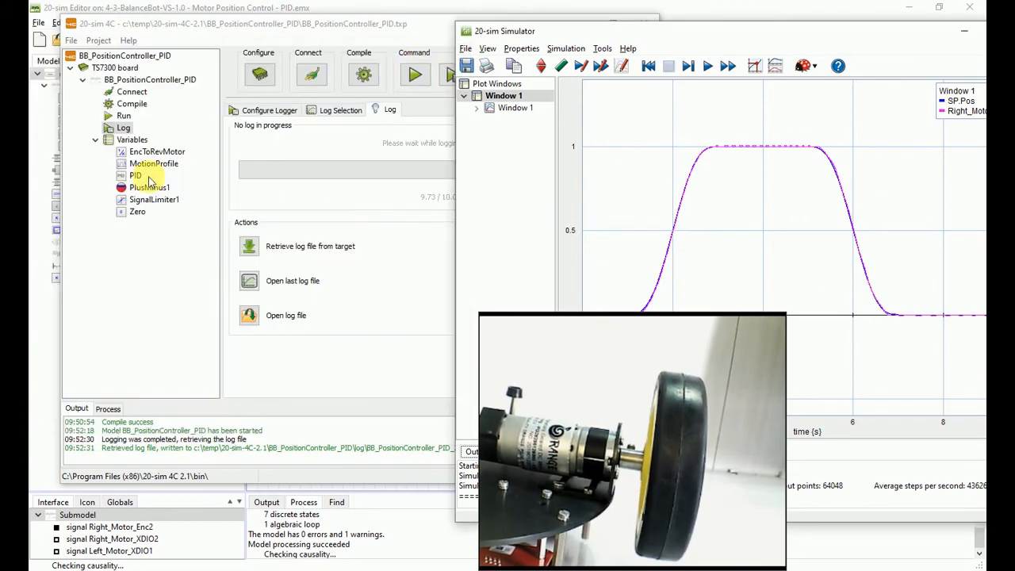
click(317, 33)
drag(316, 30, 303, 42)
drag(763, 38, 941, 26)
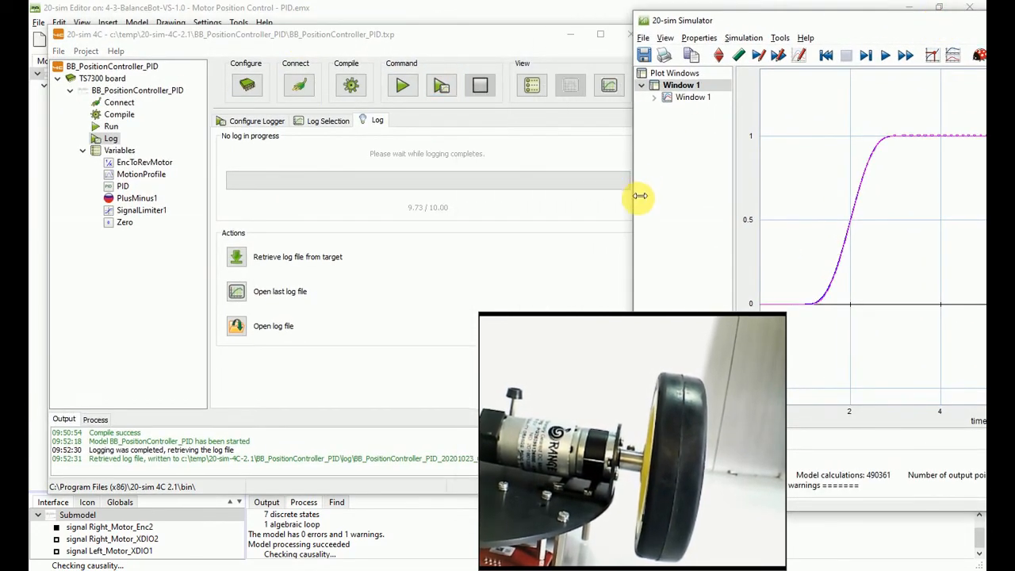
Set the PID block's proportional gain kp to 1 in 20-sim 4C and rerun the controller on the target with logging.
drag(639, 195, 864, 193)
drag(941, 23, 694, 12)
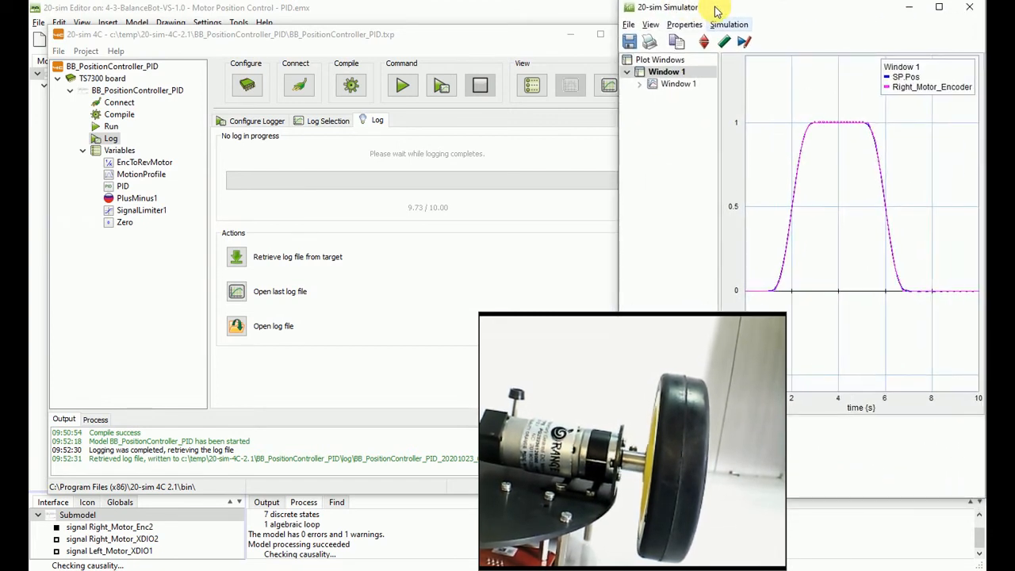
click(127, 186)
click(254, 163)
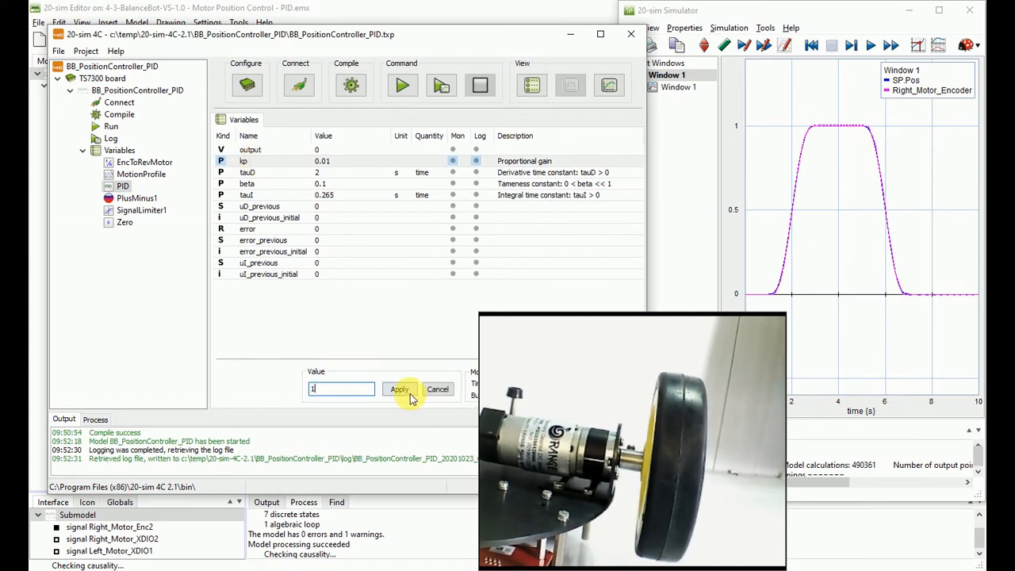
text(1)
click(399, 390)
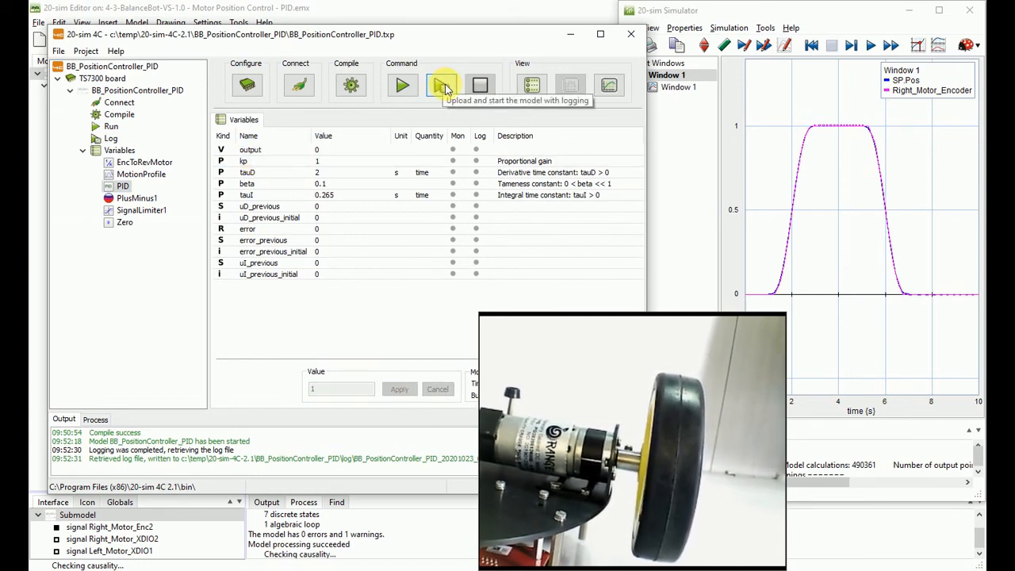
click(444, 86)
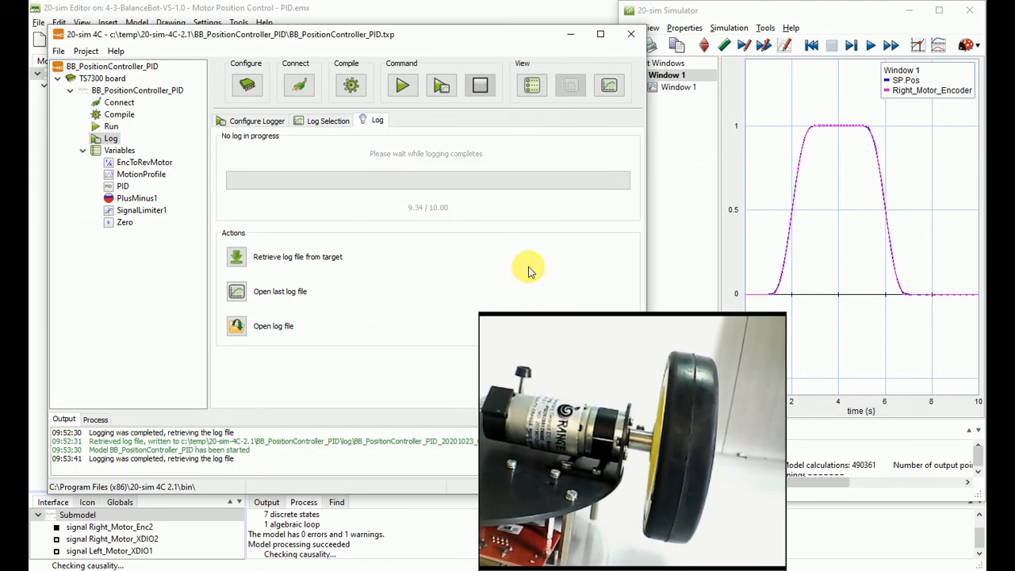
Enlarge the hardware log plot beside the simulator plot, compare both motor position responses, and close the two windows.
drag(474, 160, 264, 69)
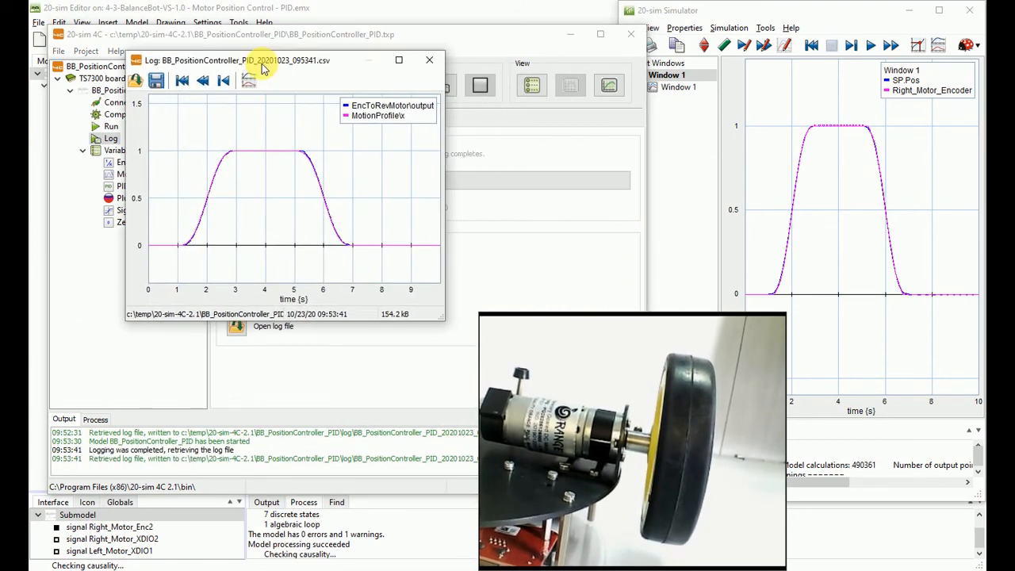
drag(446, 324, 499, 542)
drag(274, 60, 200, 2)
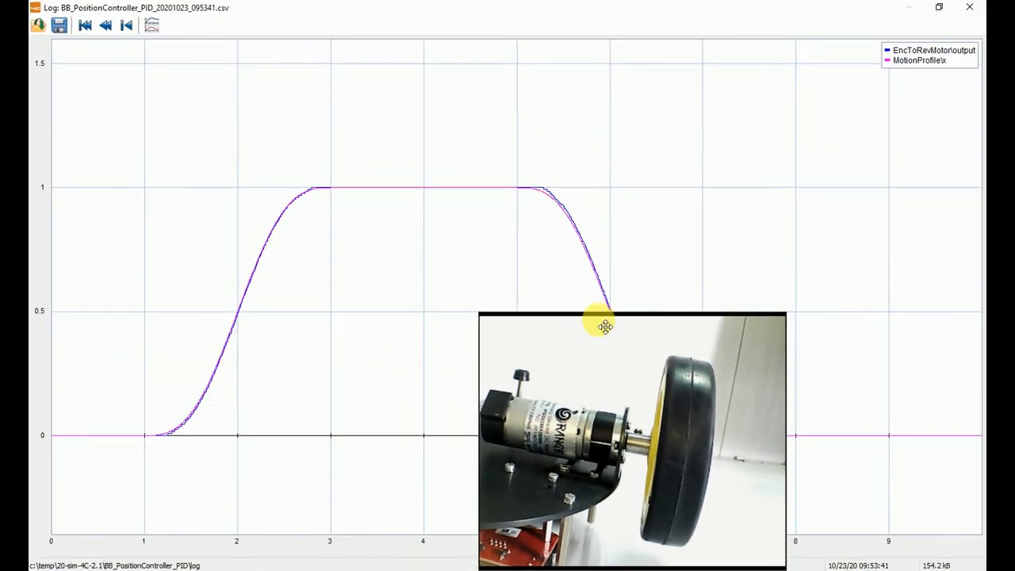
double_click(422, 8)
drag(360, 62, 309, 16)
drag(624, 342, 520, 388)
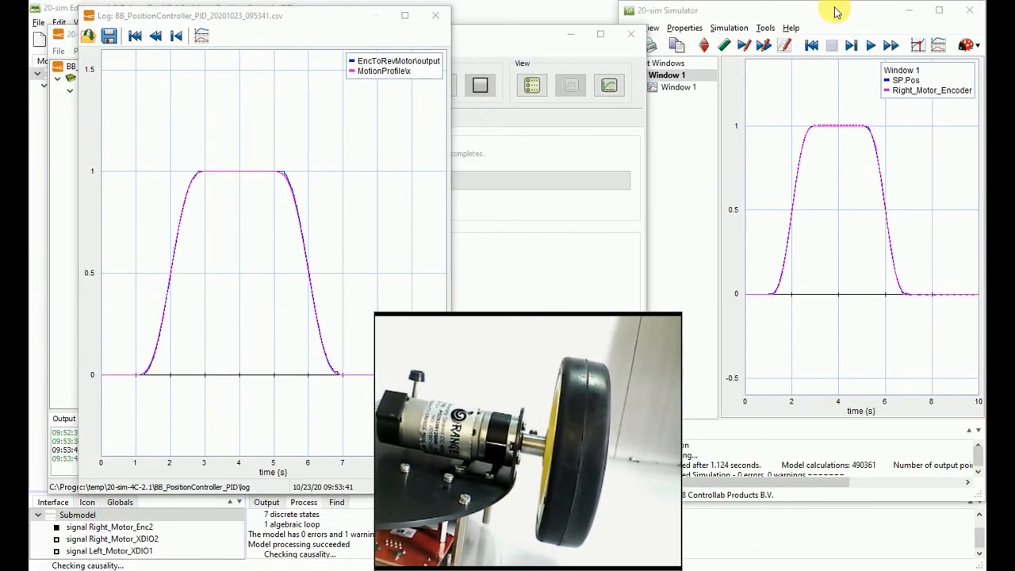
drag(834, 11, 707, 28)
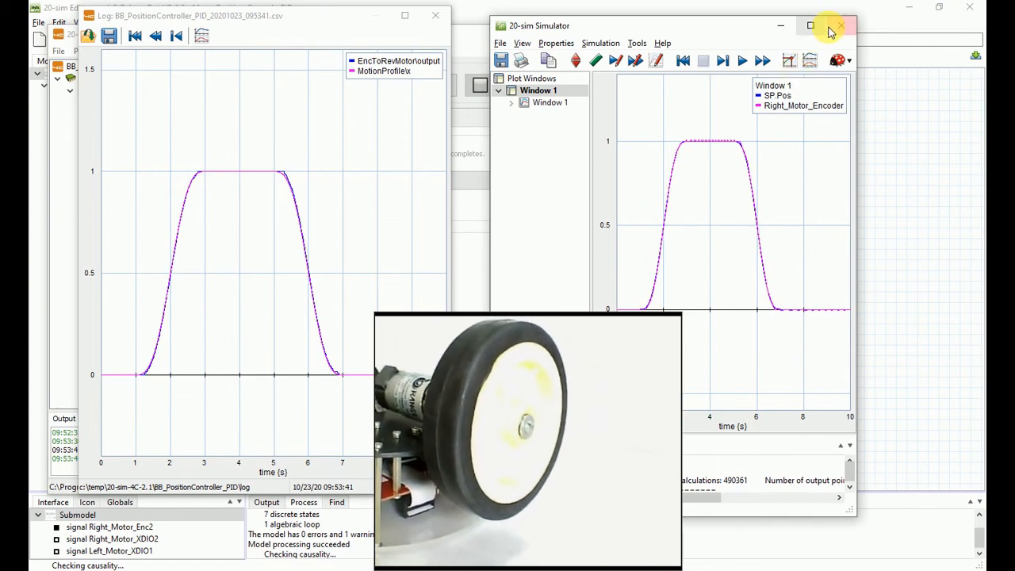
click(840, 27)
click(434, 16)
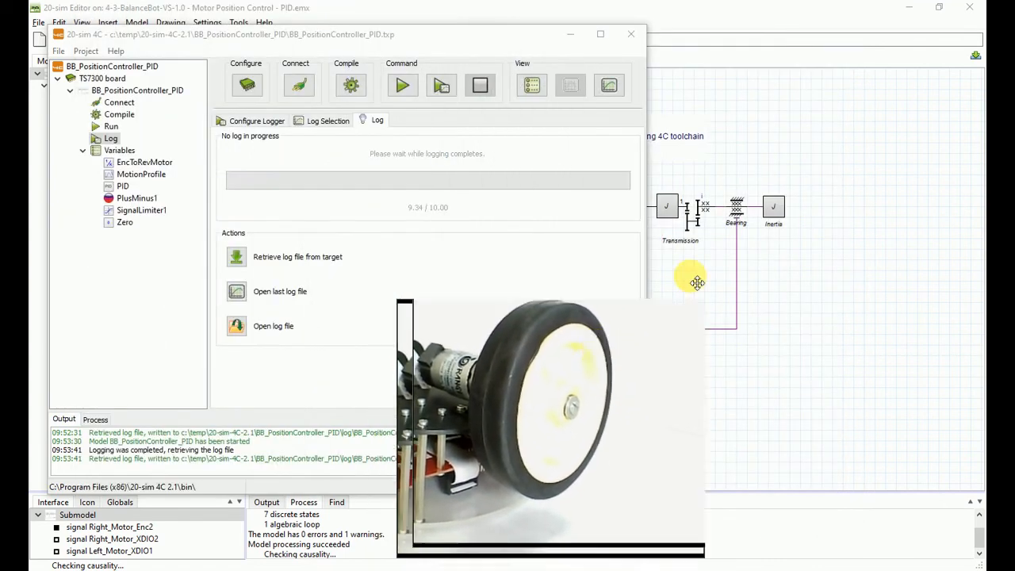
Run the controller on the target with logging again and examine the enlarged log plot before closing it.
click(442, 87)
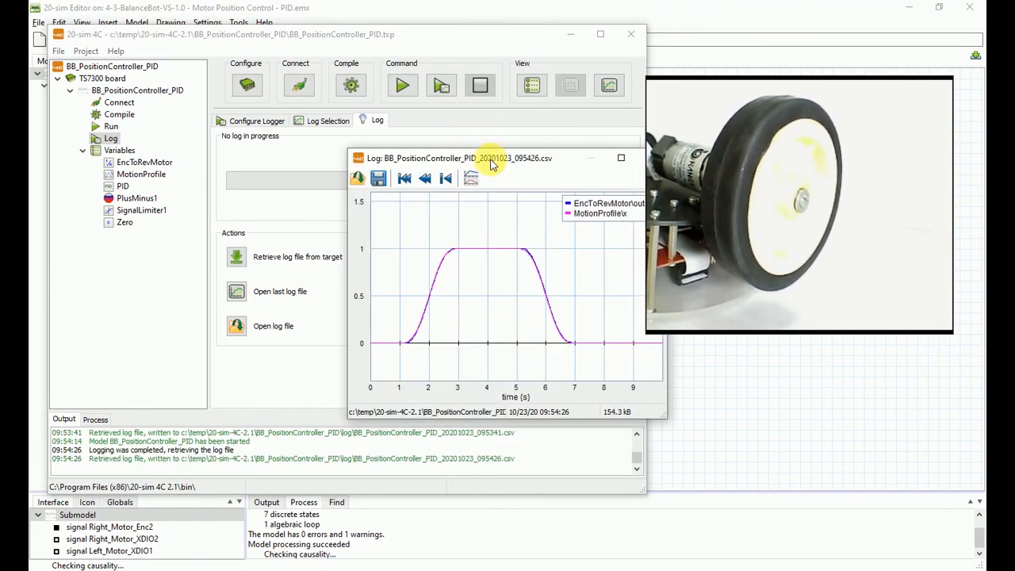
drag(492, 163, 341, 103)
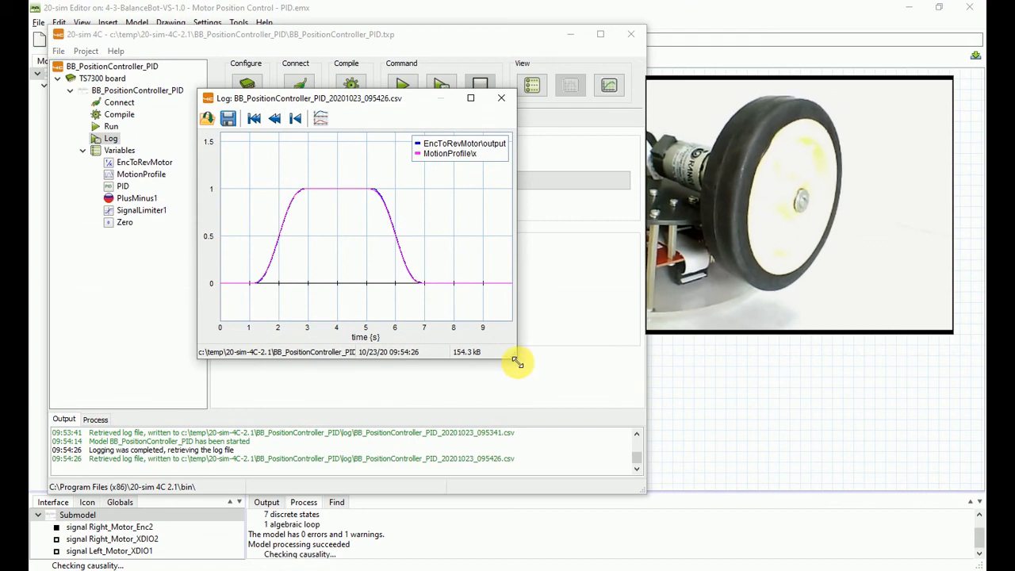
drag(517, 362, 562, 495)
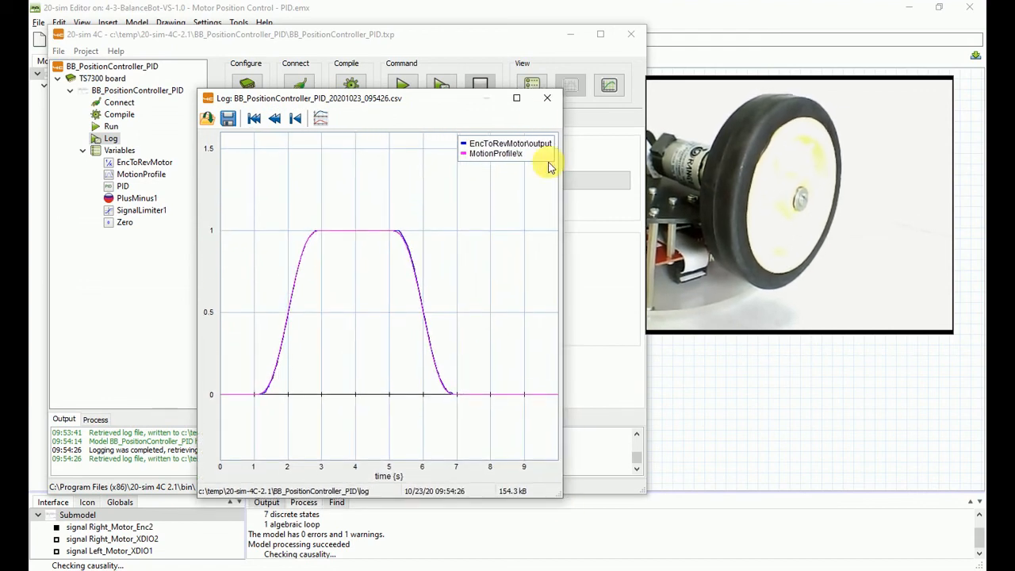
click(550, 99)
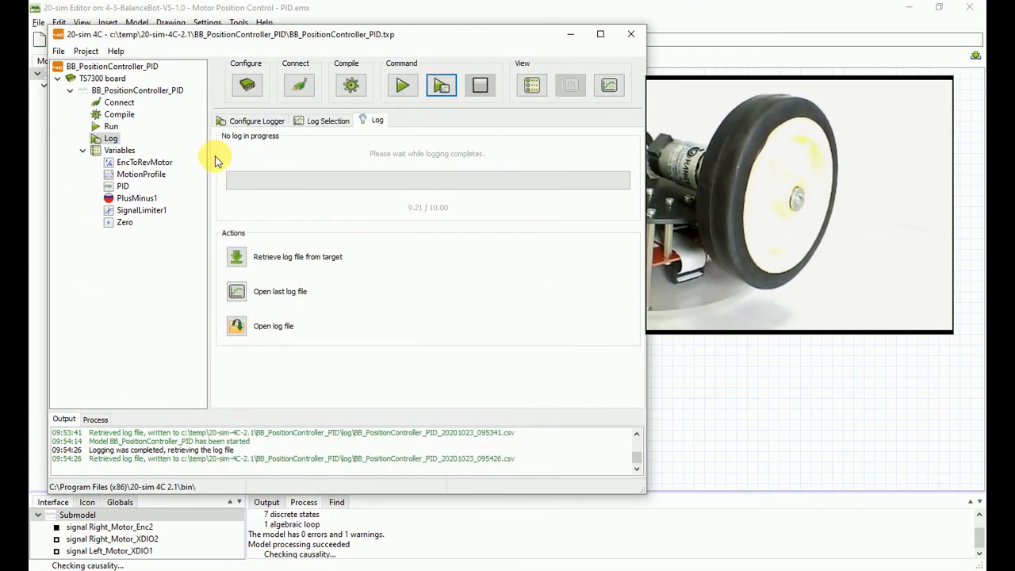
Set the PID's derivative time constant tauD to 5 s and rerun the controller with logging to review its response plot.
click(123, 187)
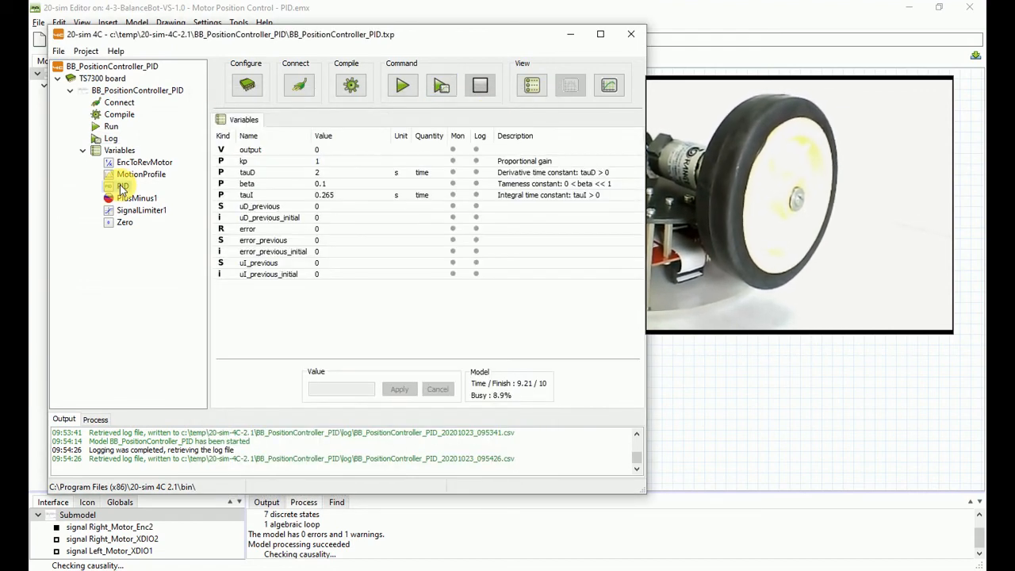
click(262, 172)
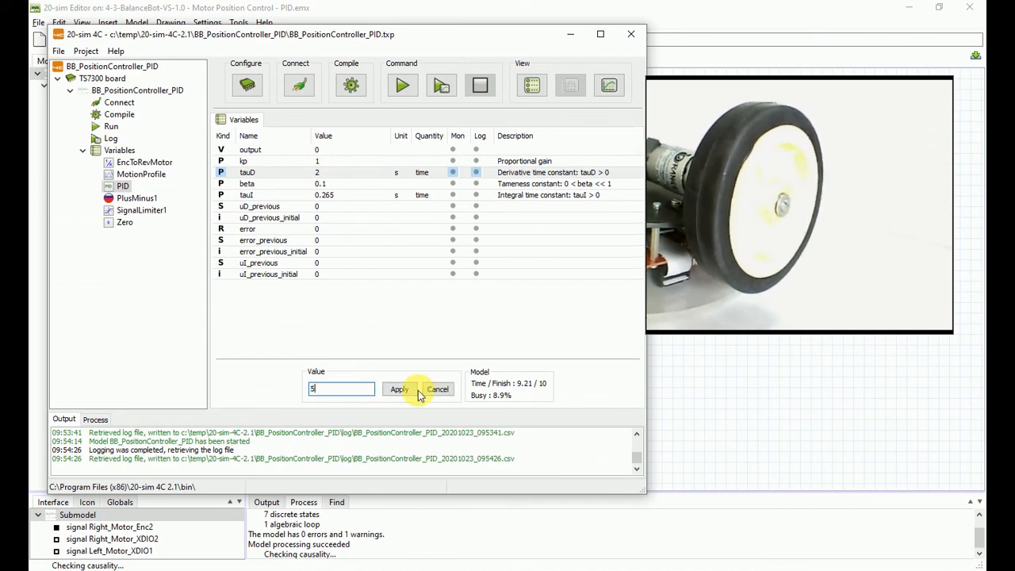
click(416, 392)
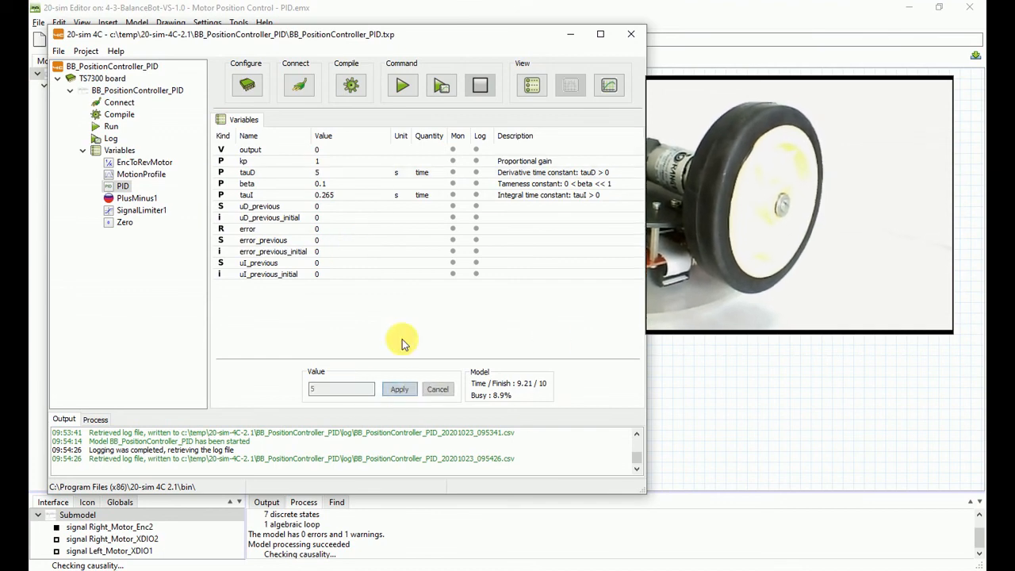
click(443, 94)
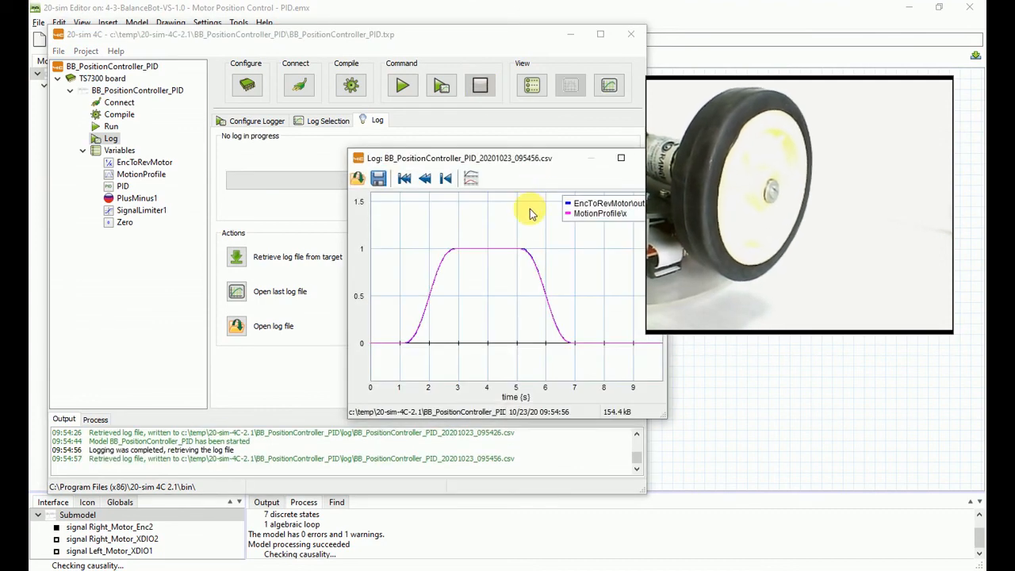
drag(555, 163, 444, 131)
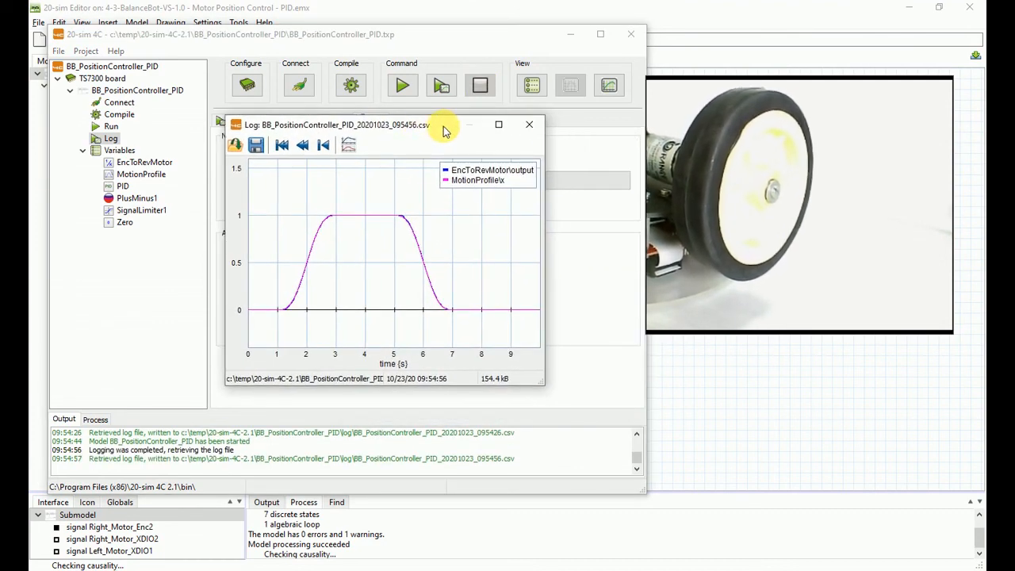
click(530, 130)
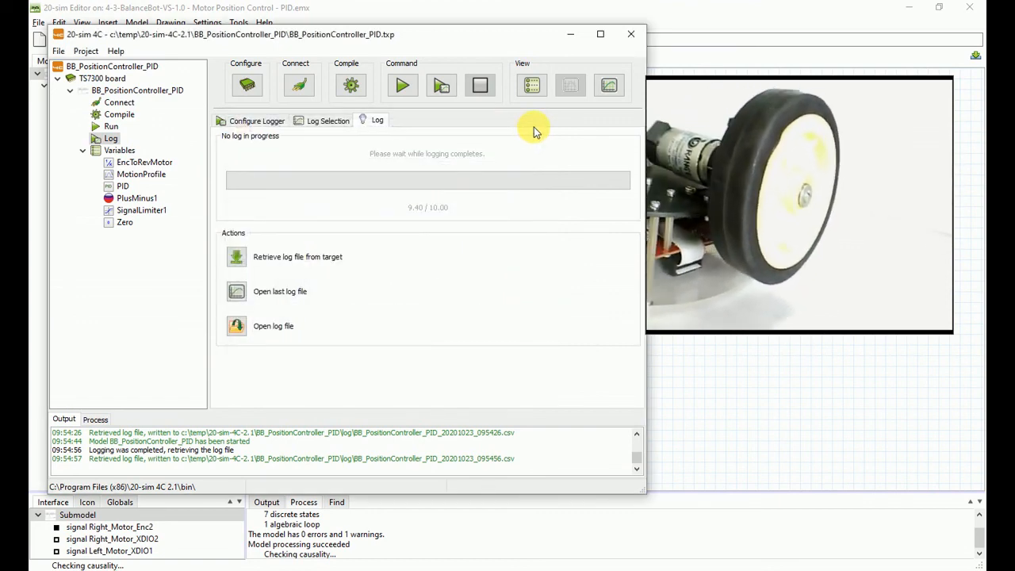